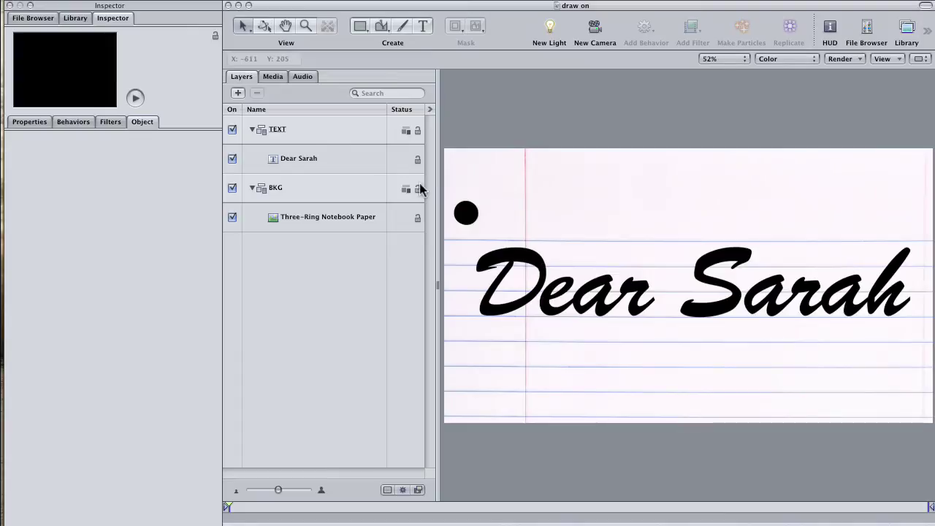
Add a new empty group above the TEXT group and rename it 'mask'
click(305, 161)
click(333, 133)
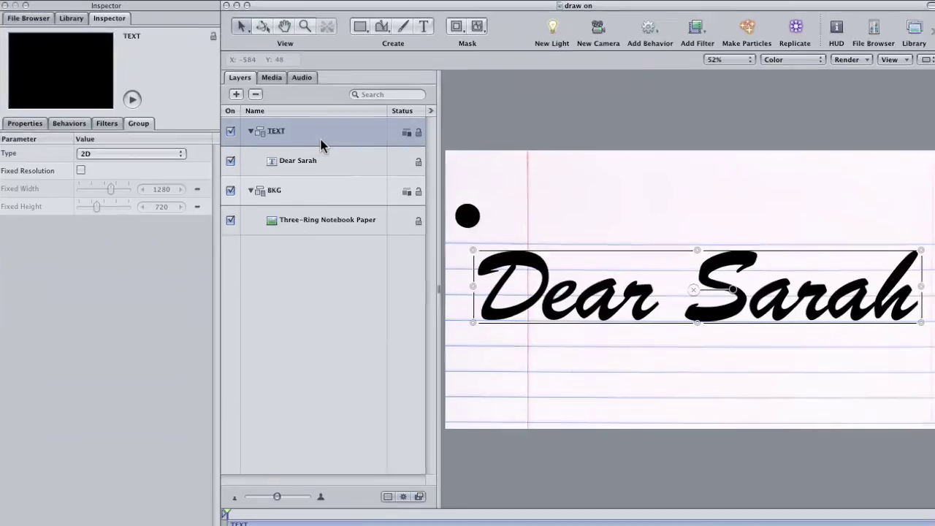
key(super+shift+n)
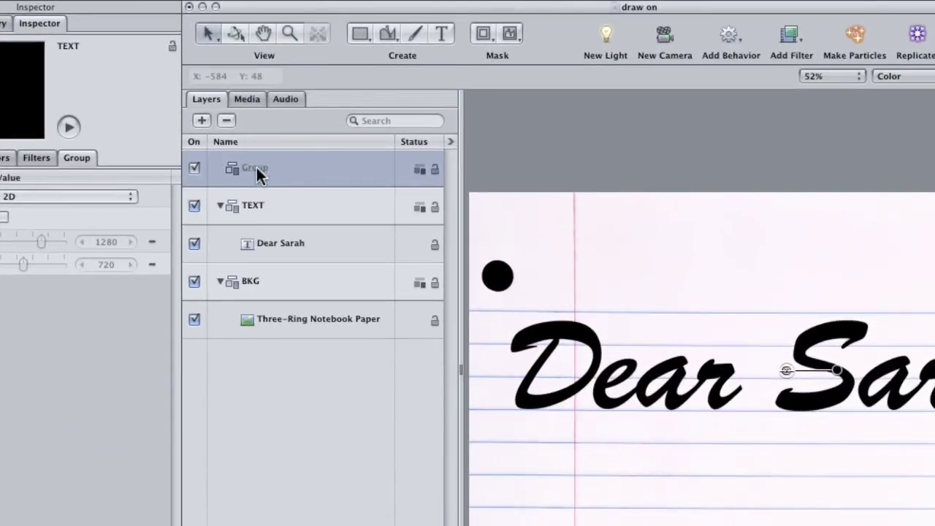
double_click(257, 167)
text(mask)
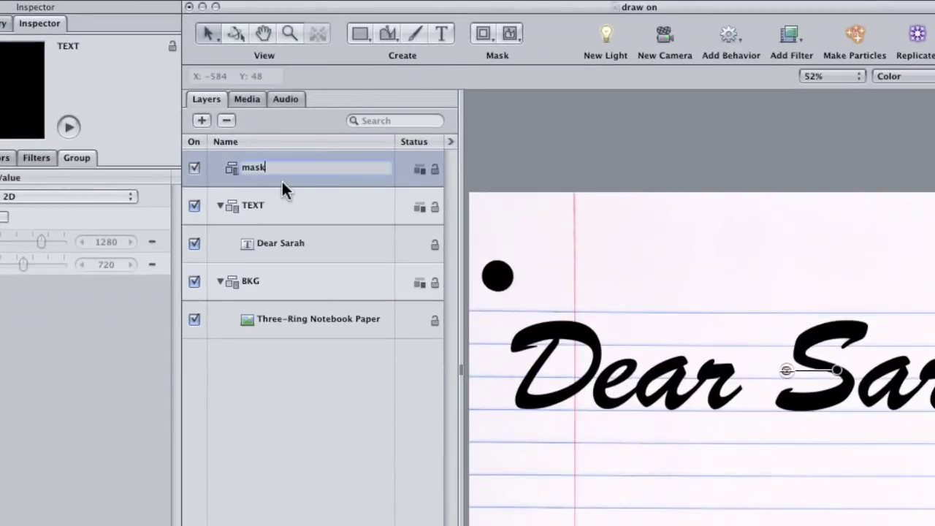
key(Return)
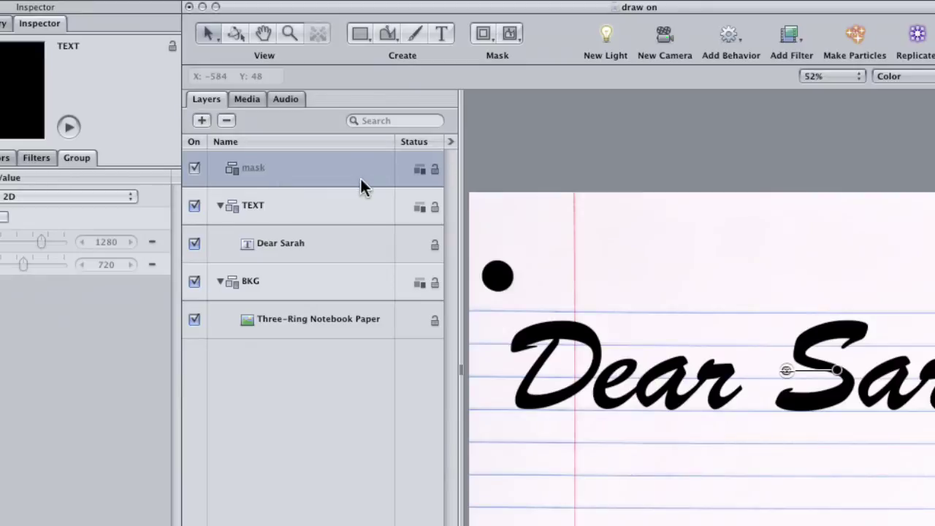
Paint four freehand strokes tracing D, ear, S and arah of the Dear Sarah lettering
click(416, 34)
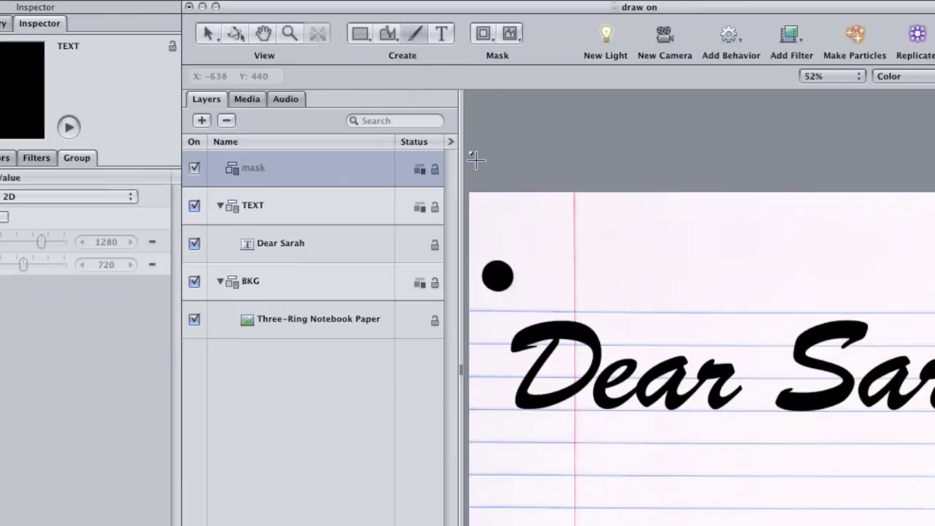
mouse_move(557, 326)
mouse_down()
mouse_move(523, 394)
mouse_move(570, 386)
mouse_move(600, 359)
mouse_move(579, 335)
mouse_move(543, 329)
mouse_move(518, 348)
mouse_up()
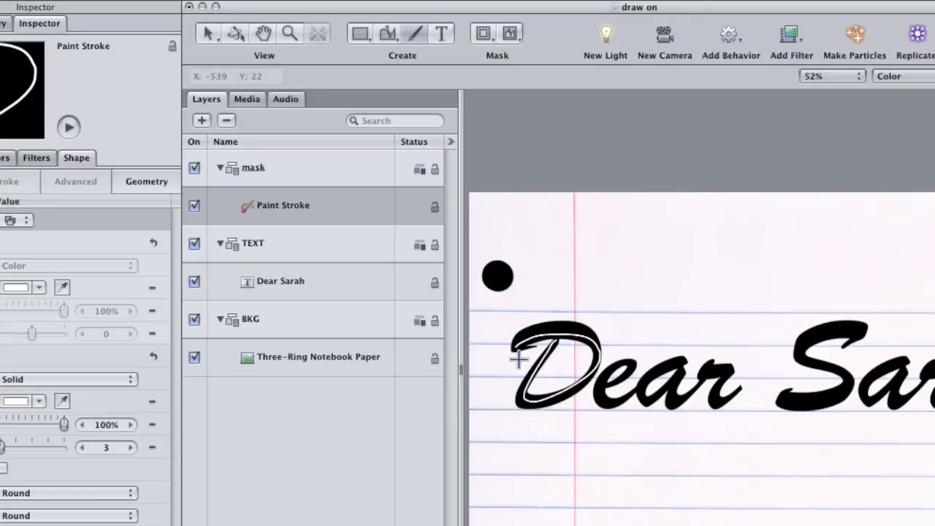
click(393, 36)
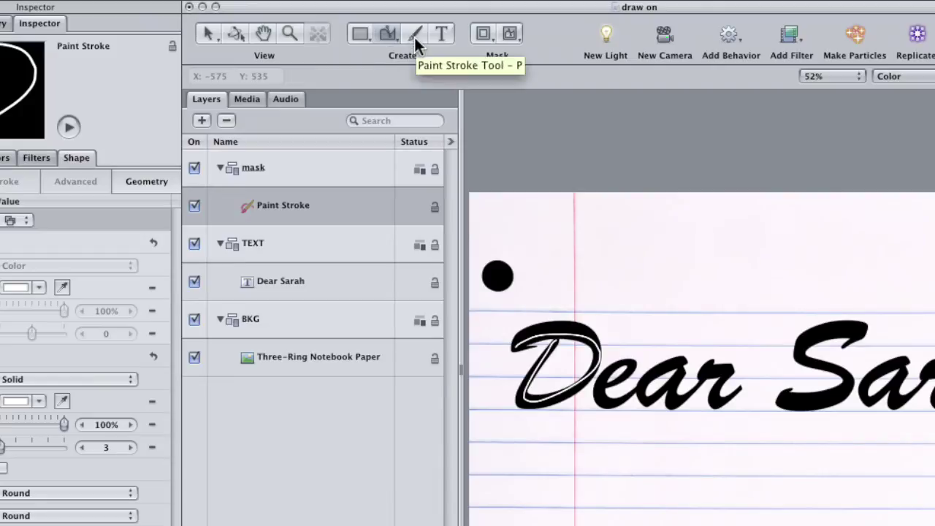
click(414, 37)
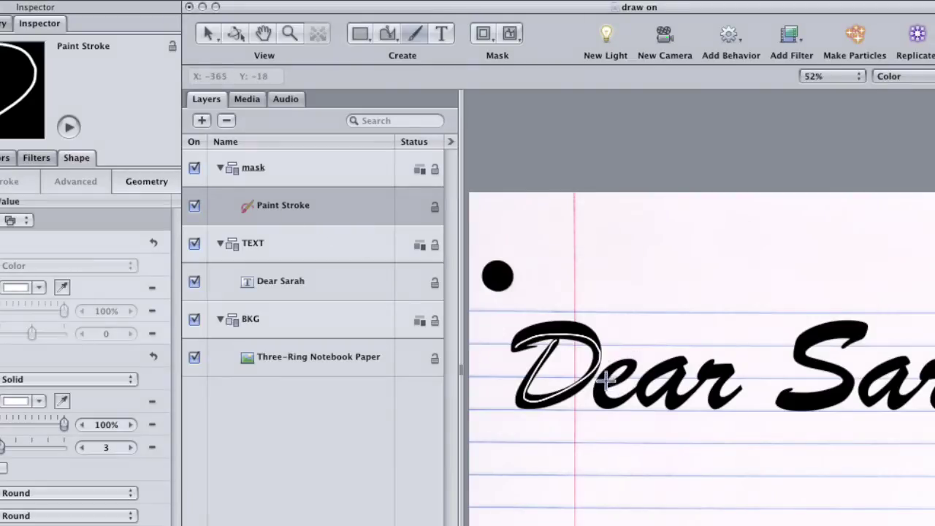
mouse_move(603, 381)
mouse_down()
mouse_move(630, 361)
mouse_move(604, 402)
mouse_move(684, 358)
mouse_move(649, 399)
mouse_move(709, 370)
mouse_move(728, 376)
mouse_move(730, 398)
mouse_up()
mouse_move(862, 336)
mouse_down()
mouse_move(833, 328)
mouse_move(800, 353)
mouse_move(839, 373)
mouse_move(829, 403)
mouse_move(776, 403)
mouse_up()
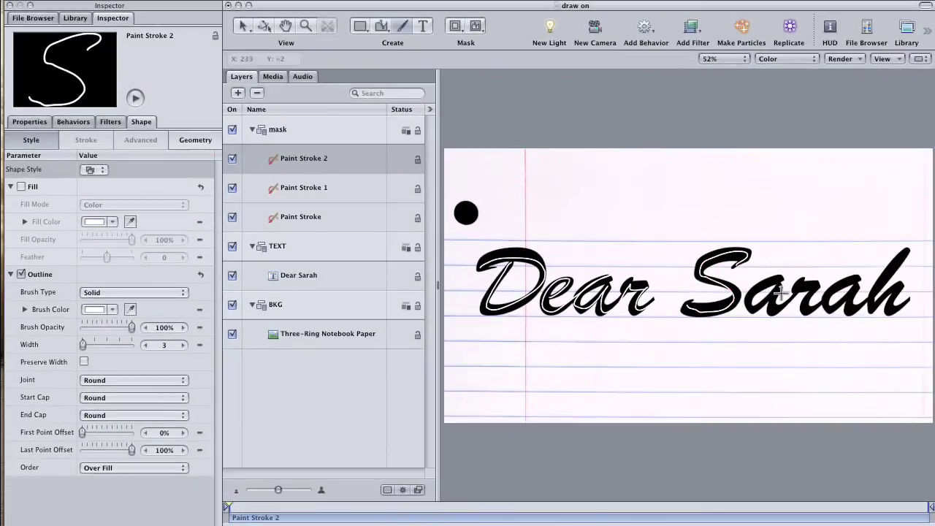
mouse_move(746, 306)
mouse_down()
mouse_move(835, 287)
mouse_move(847, 303)
mouse_move(876, 288)
mouse_move(869, 313)
mouse_move(892, 309)
mouse_up()
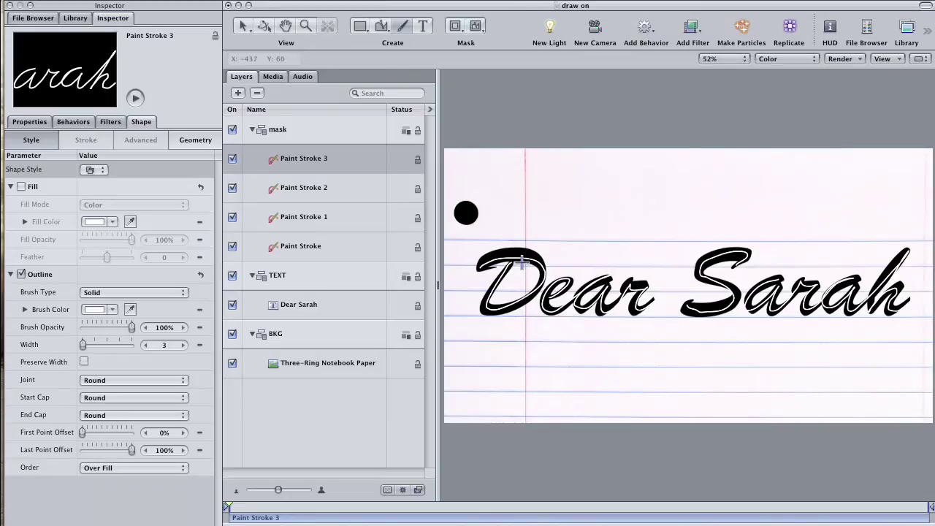
View the canvas at 100% framed on the word Dear, with the transform tools flyout open
key(alt+z)
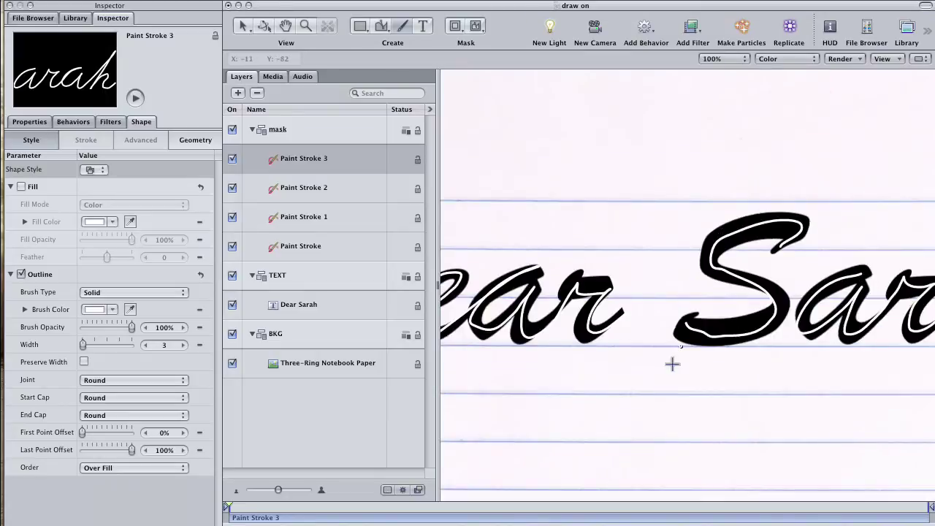
drag(549, 376, 703, 338)
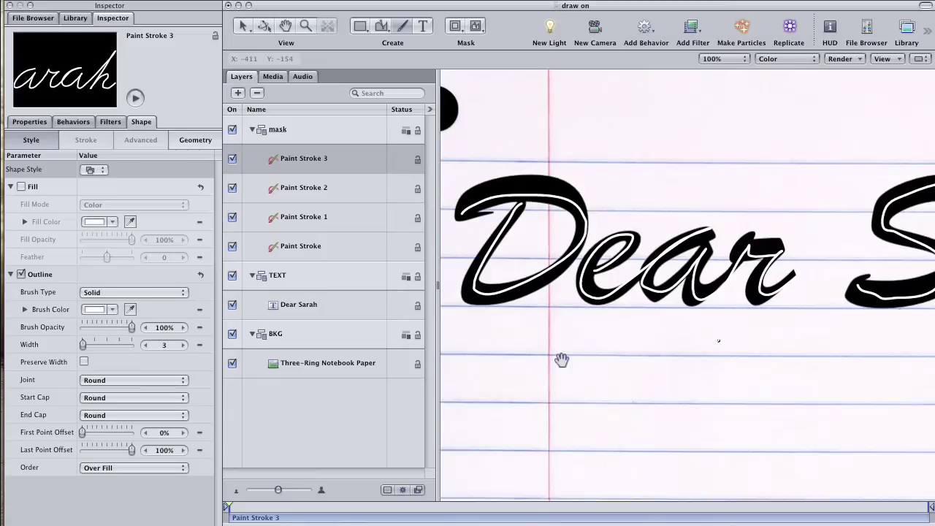
drag(559, 359, 622, 347)
drag(559, 343, 565, 375)
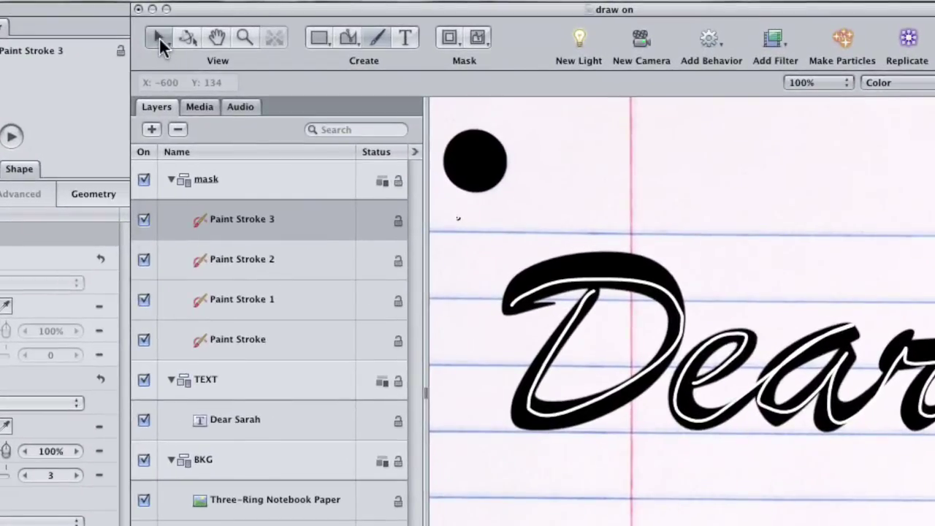
click(159, 37)
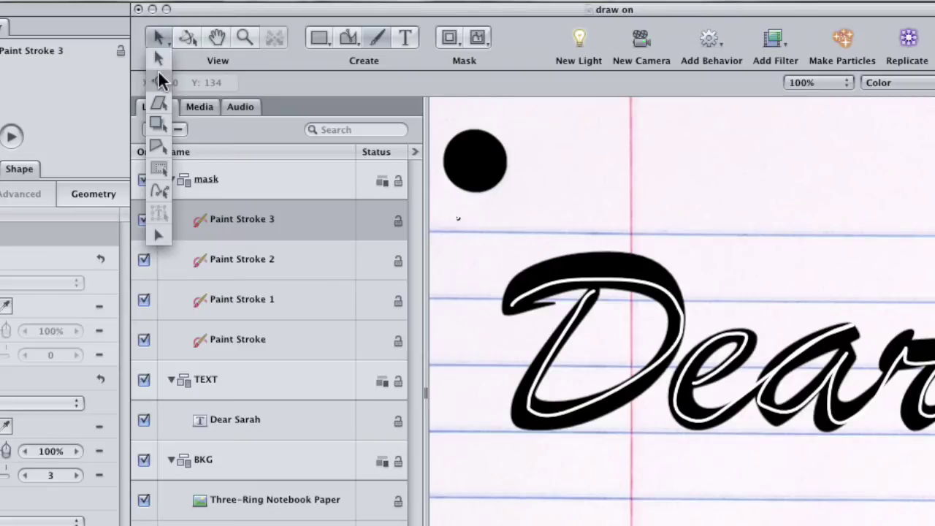
With Adjust Items, reshape the D stroke's bottom-left loop and diagonal control point, and start thickening it
click(162, 191)
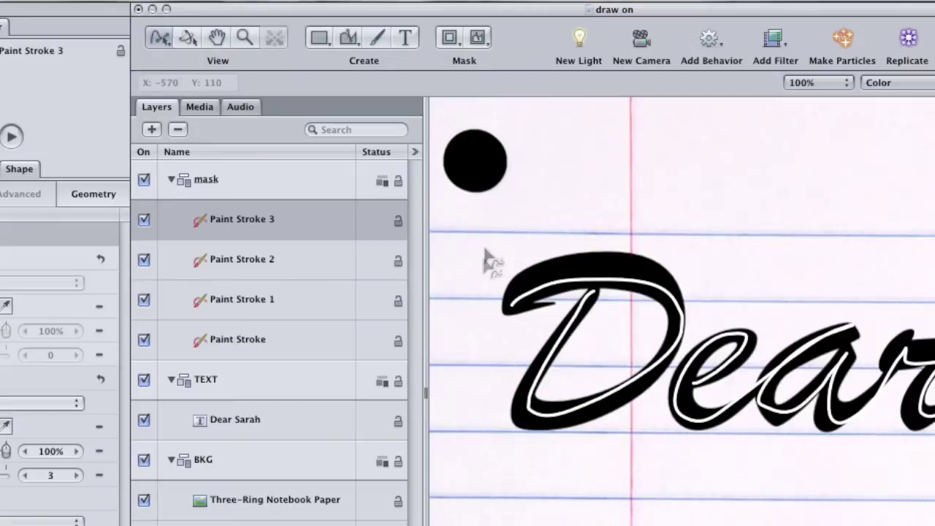
click(302, 337)
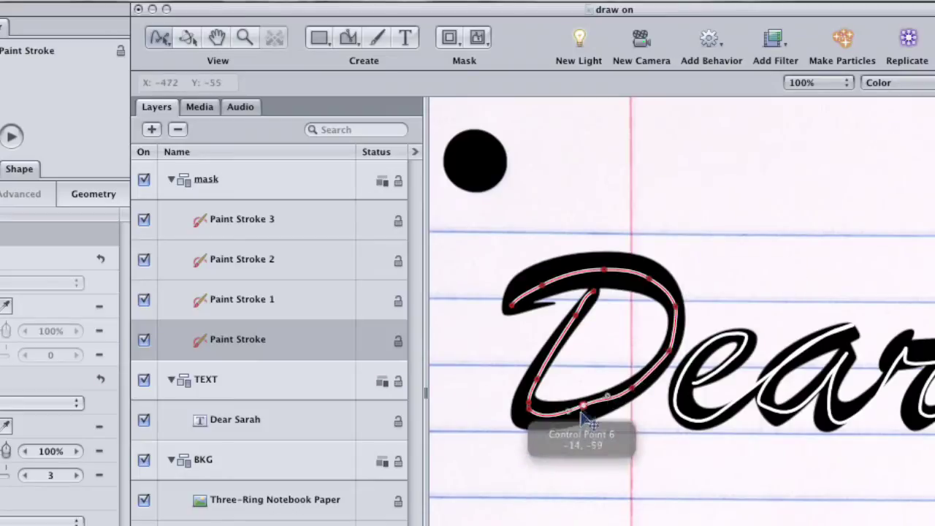
drag(522, 422, 522, 417)
mouse_move(539, 382)
mouse_down()
mouse_move(546, 385)
mouse_move(582, 330)
mouse_move(591, 299)
mouse_up()
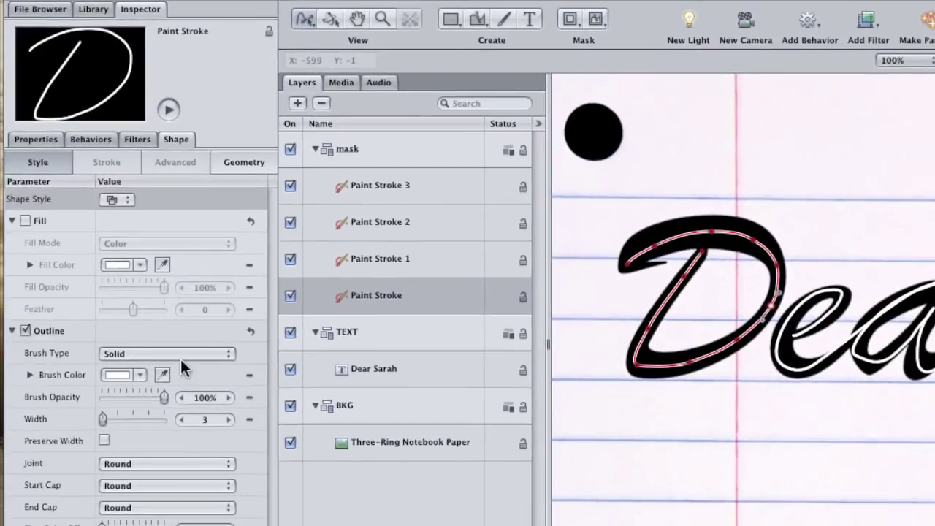
drag(104, 418, 130, 414)
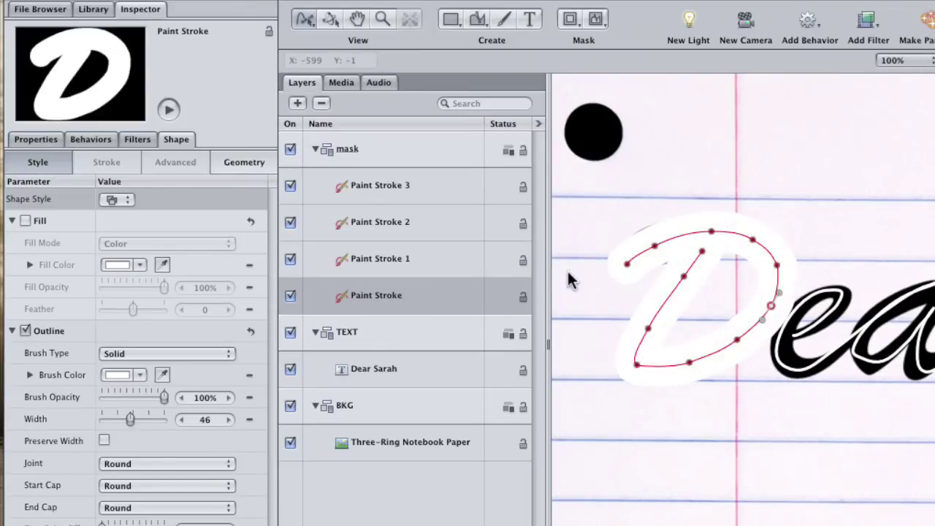
Widen the D stroke to 53 and pull its right-side control points in to fit the letter
click(653, 245)
click(628, 263)
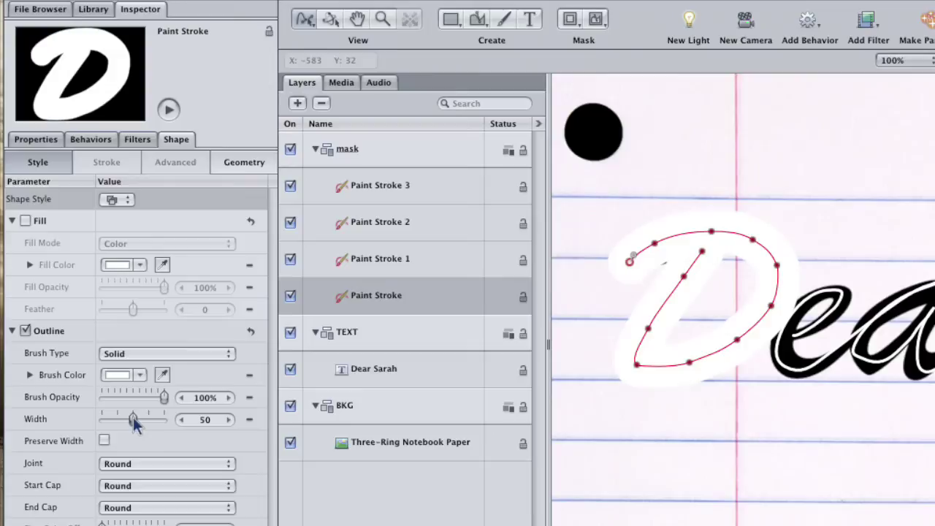
drag(133, 418, 136, 417)
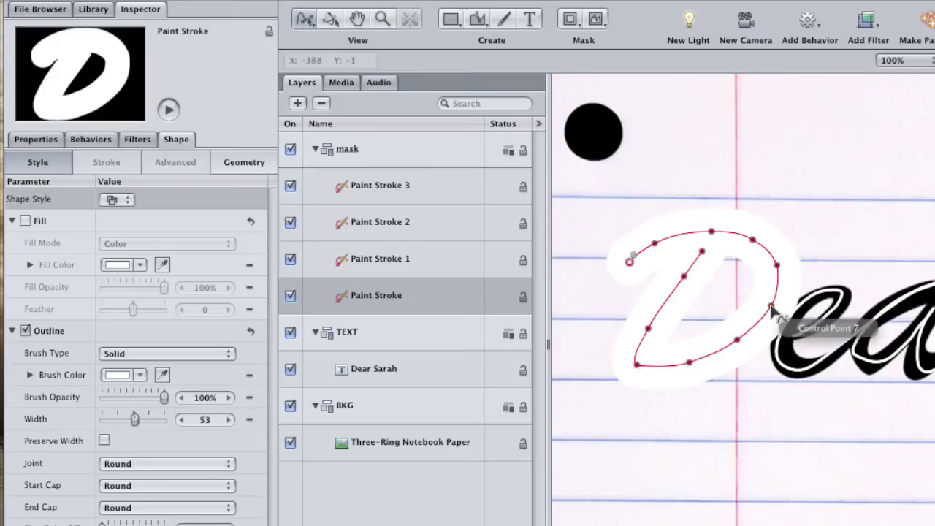
drag(771, 306, 753, 307)
drag(735, 338, 726, 340)
click(687, 362)
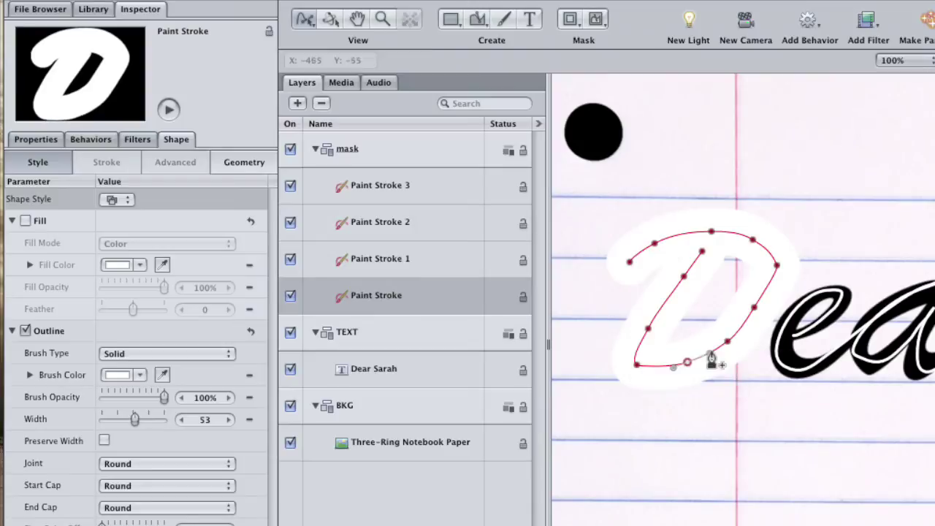
drag(776, 265, 766, 255)
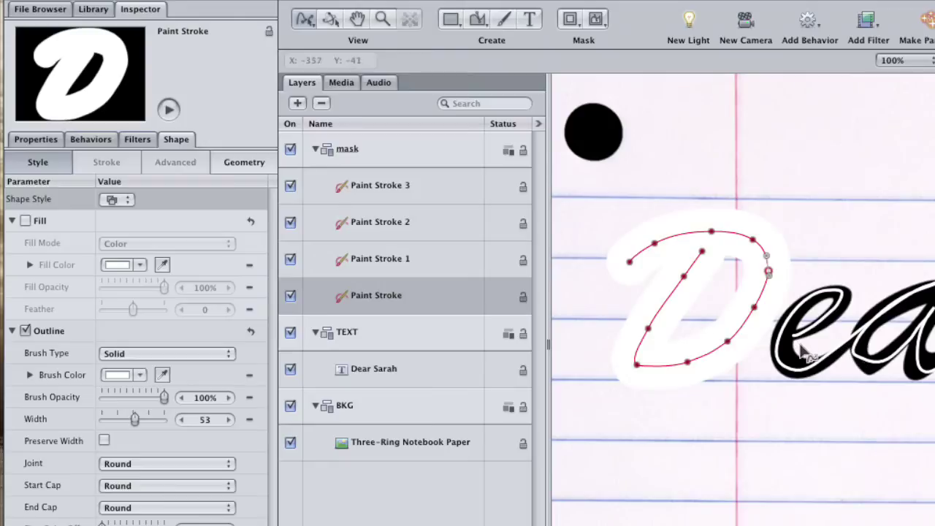
Widen the ear paint stroke to an Outline Width of 37, then select the S stroke
click(393, 261)
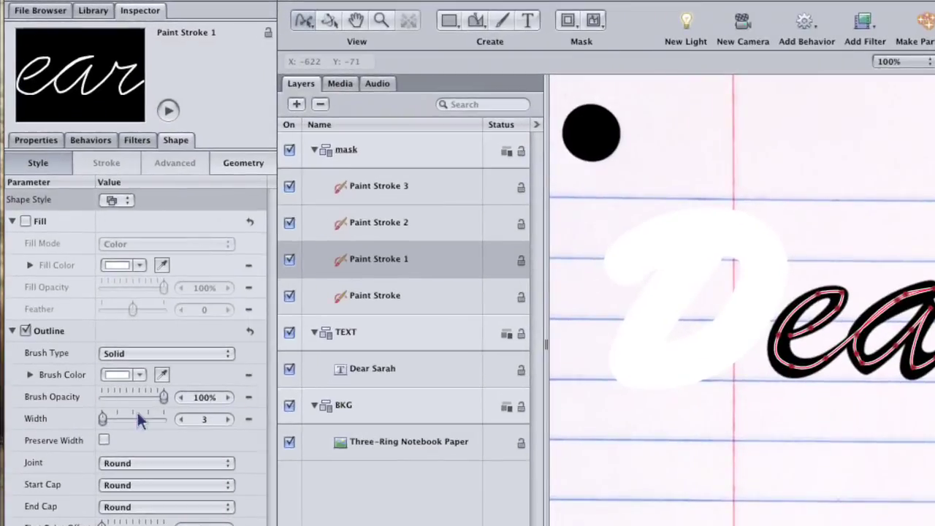
drag(112, 343, 88, 349)
drag(108, 420, 124, 420)
drag(931, 423, 720, 406)
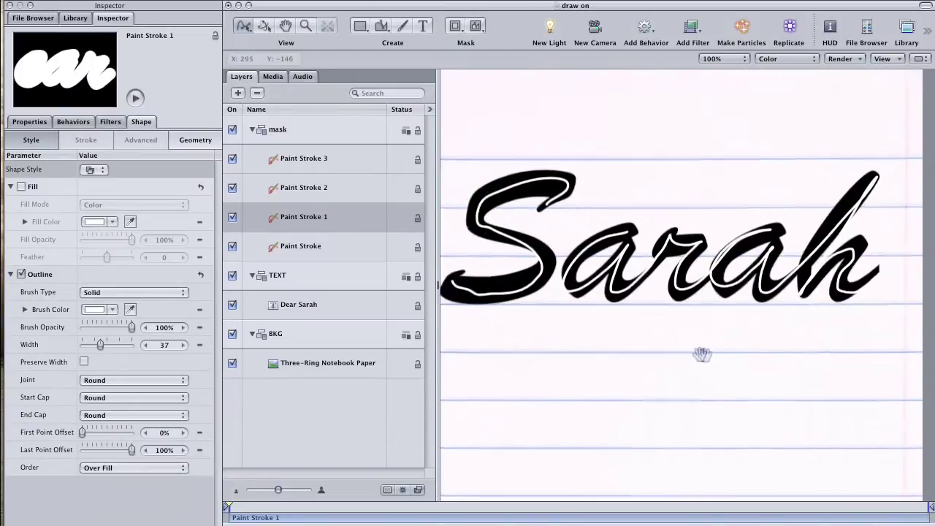
click(324, 191)
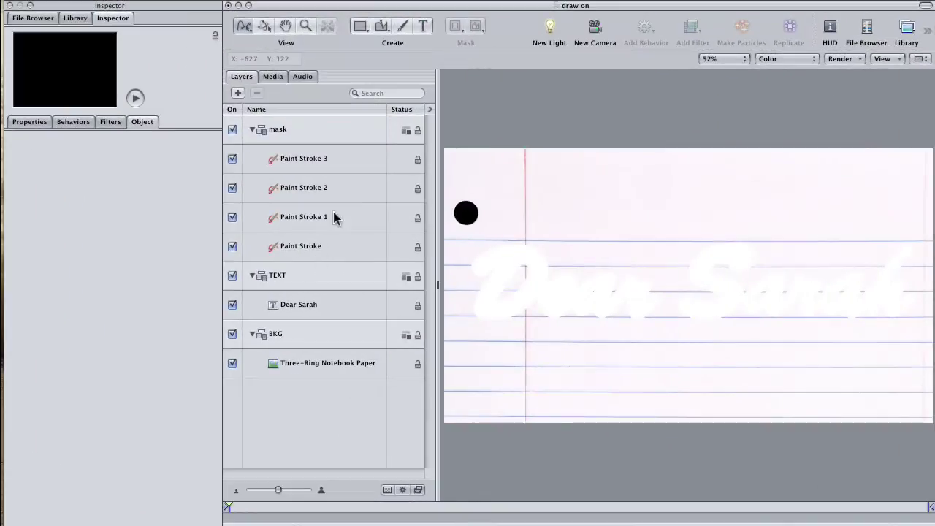
Enable the arah, ear and S strokes, reselect the D stroke, and hide the BKG notebook-paper group
click(340, 252)
click(349, 167)
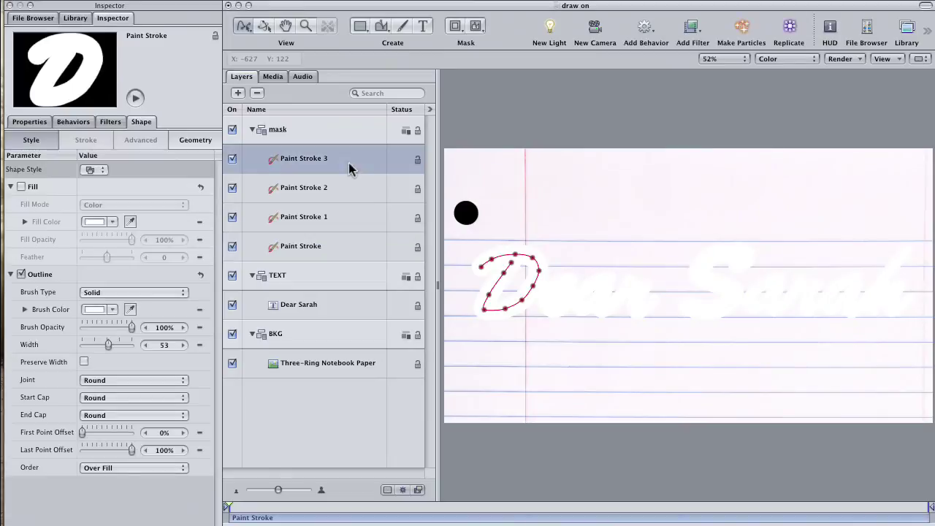
click(348, 221)
click(349, 201)
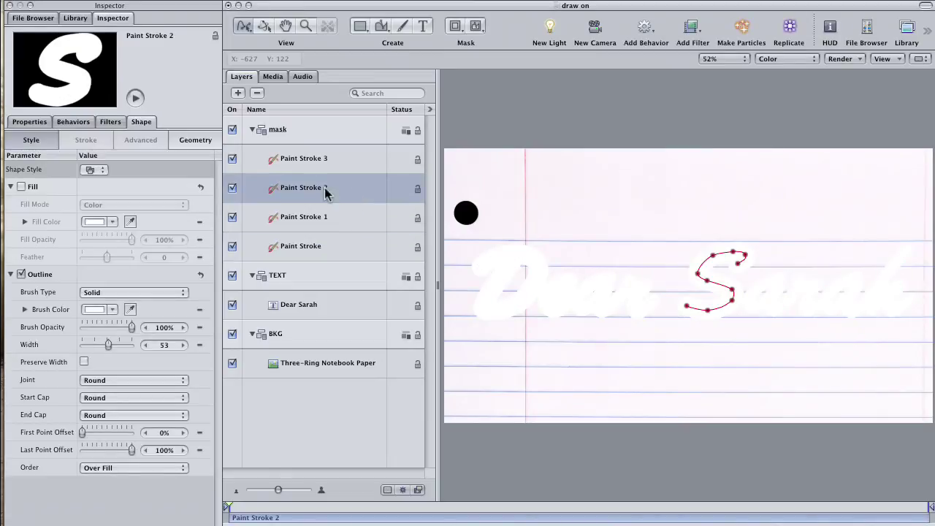
click(348, 253)
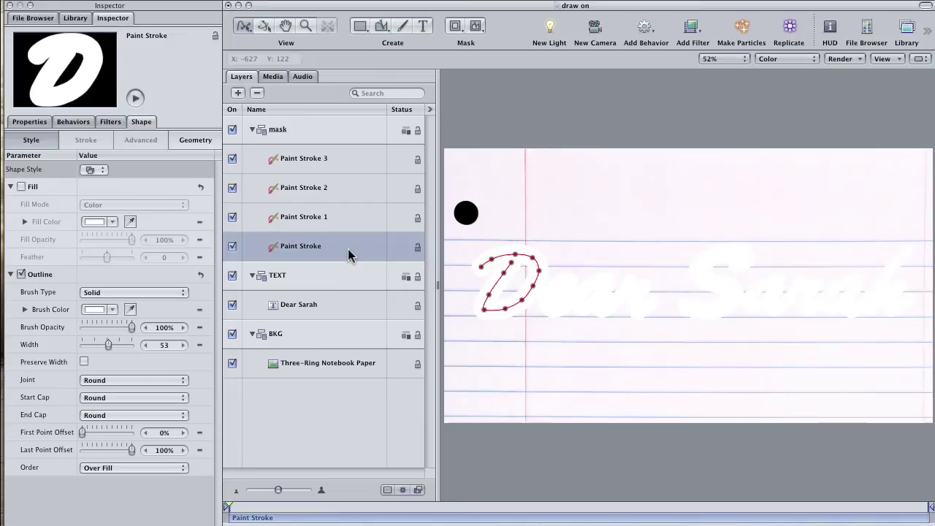
click(232, 335)
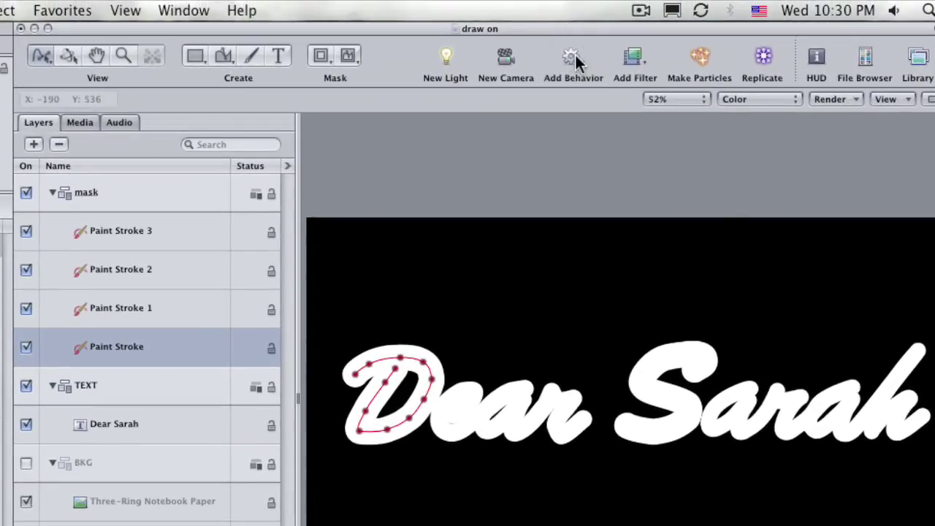
Add a Shape > Write On behavior to the D stroke with its out point at frame 8
click(644, 27)
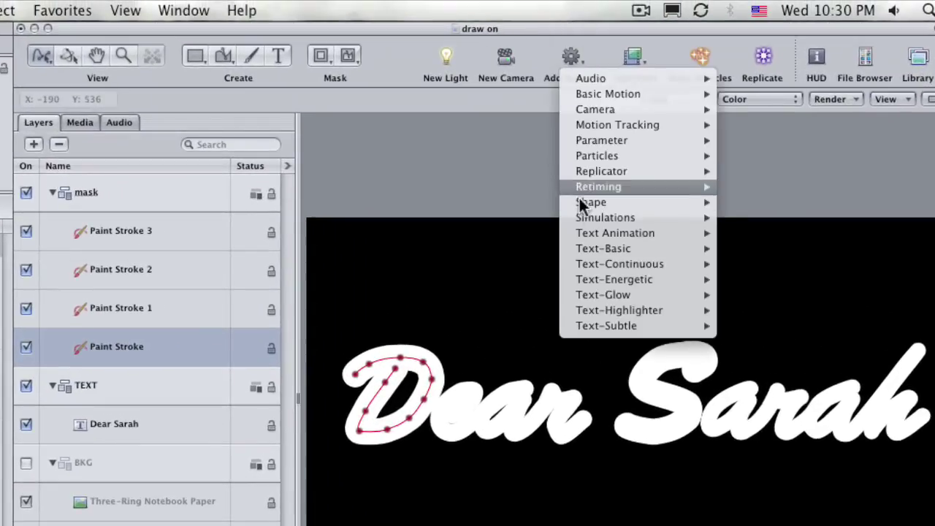
mouse_move(585, 201)
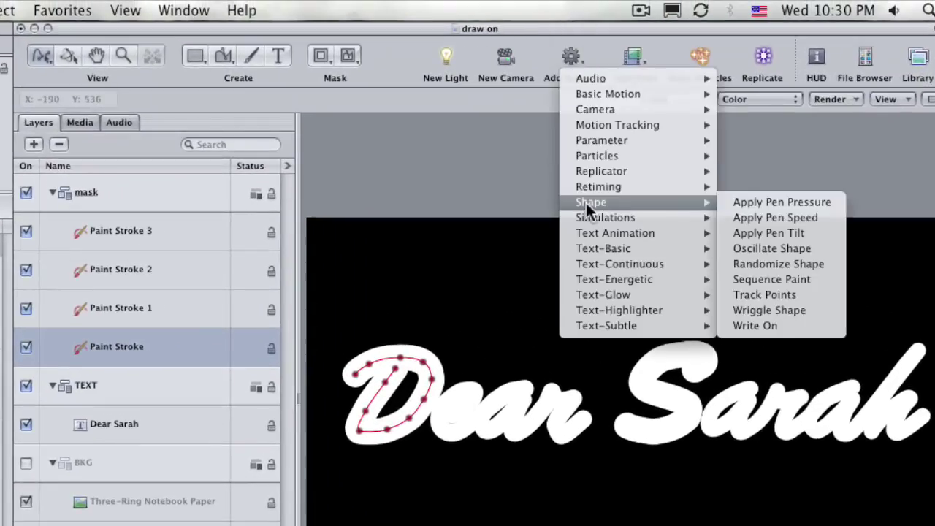
click(772, 325)
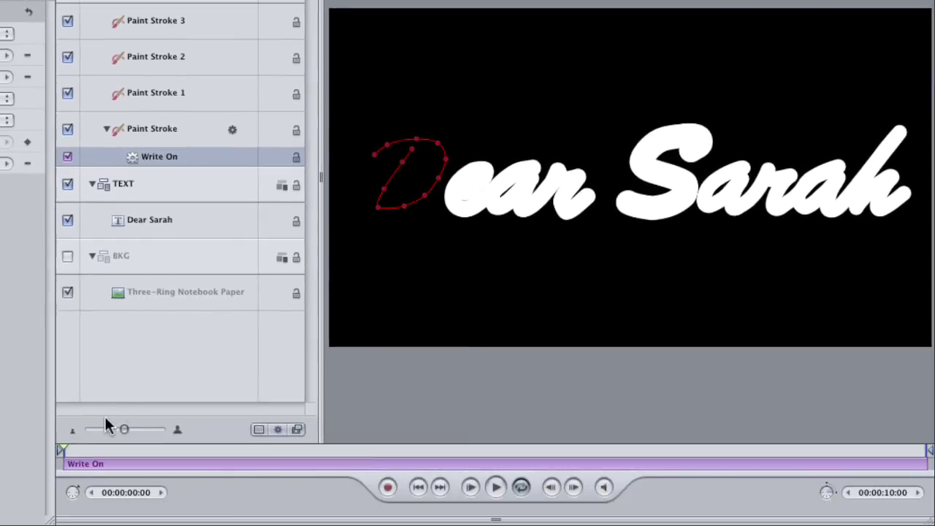
drag(71, 449, 83, 449)
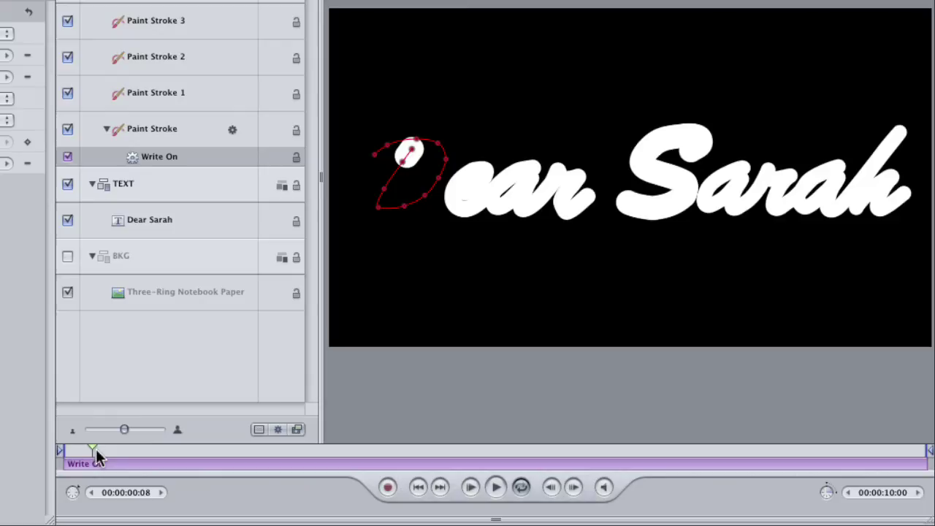
key(o)
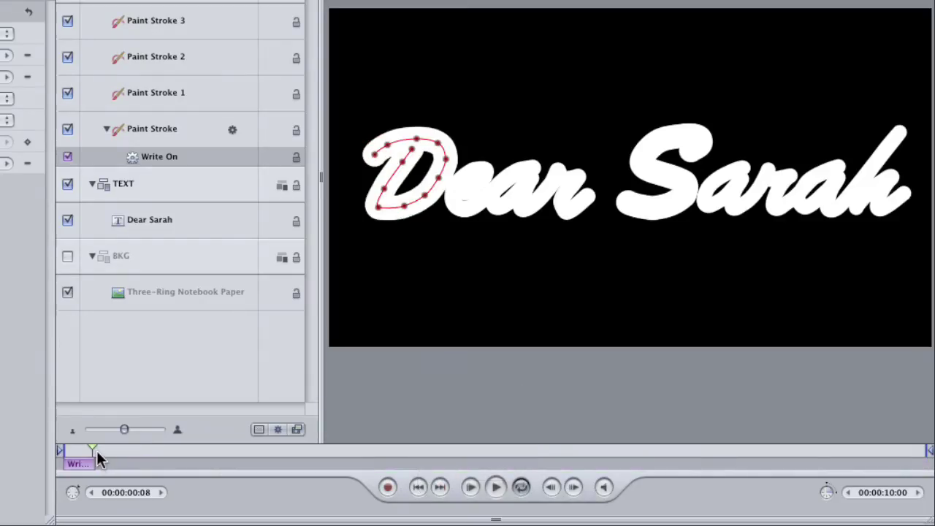
Rewind and play back the D write-on twice to preview it
drag(93, 448, 59, 453)
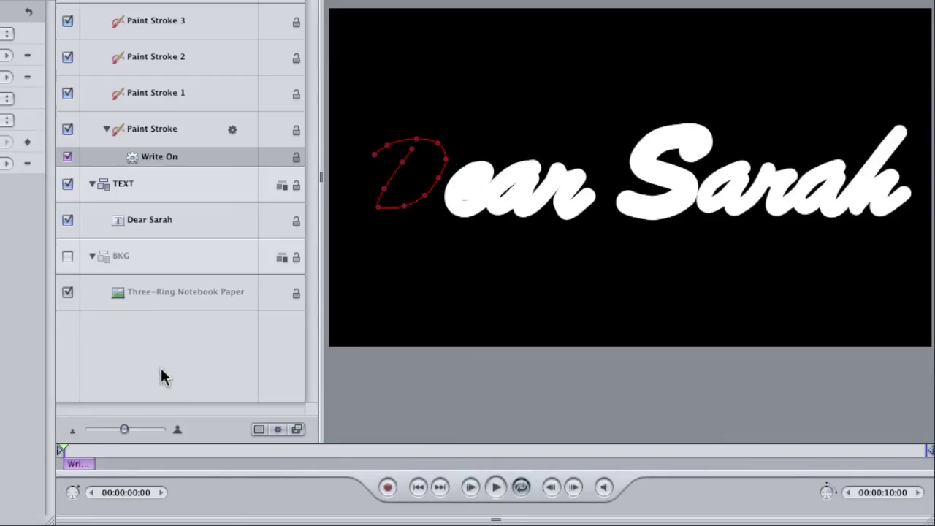
key(space)
key(space)
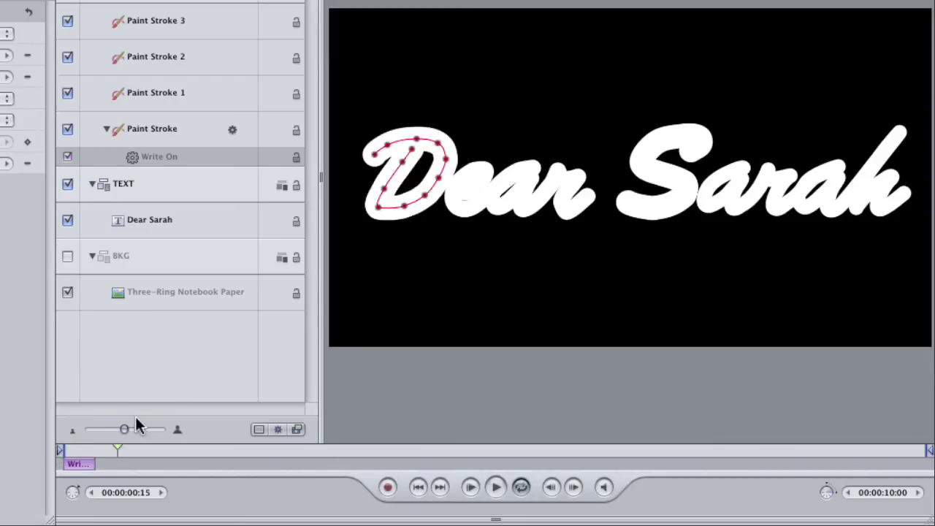
mouse_move(116, 452)
mouse_down()
mouse_move(56, 449)
mouse_move(119, 451)
mouse_move(65, 451)
mouse_move(105, 445)
mouse_up()
key(space)
Start Paint Stroke 1 at frame 13 and Option-drag a copy of the D's Write On onto it
click(169, 94)
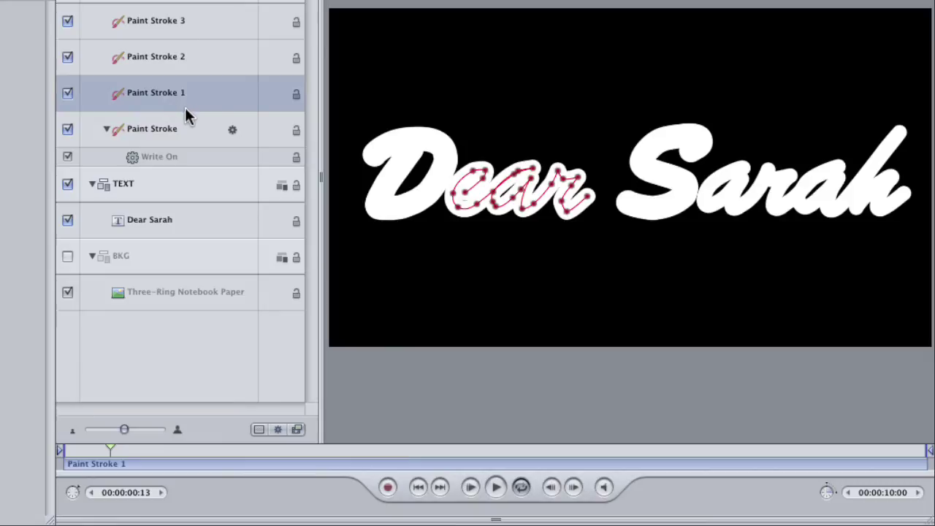
key(i)
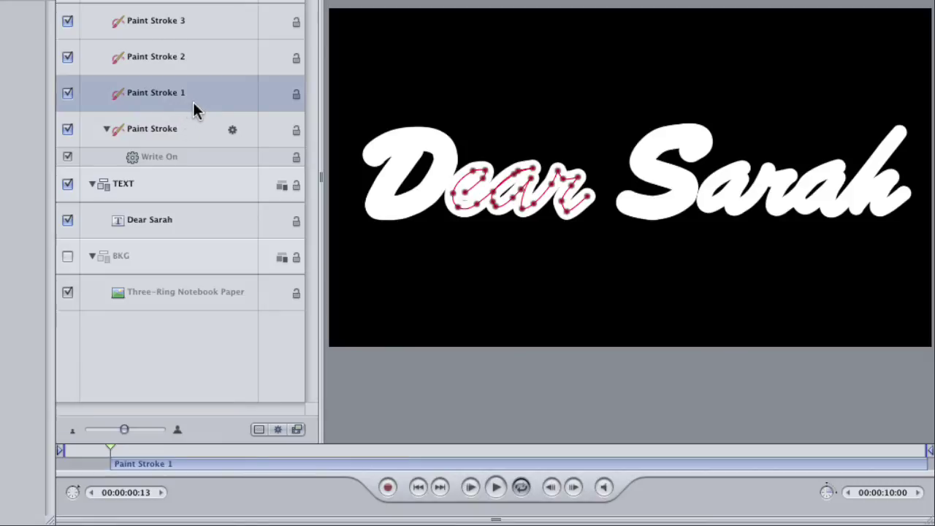
alt+click(134, 159)
mouse_move(137, 160)
mouse_down()
mouse_move(179, 117)
mouse_move(162, 100)
mouse_up()
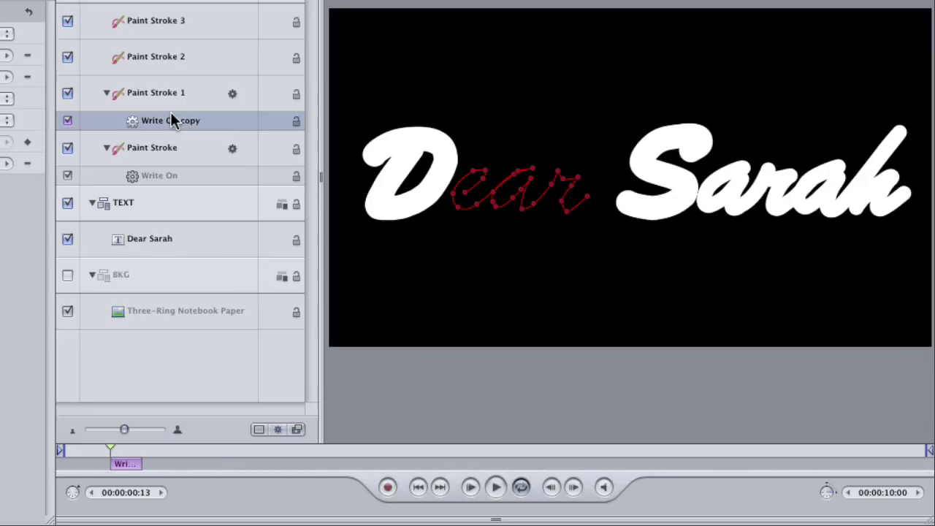
drag(119, 454, 61, 451)
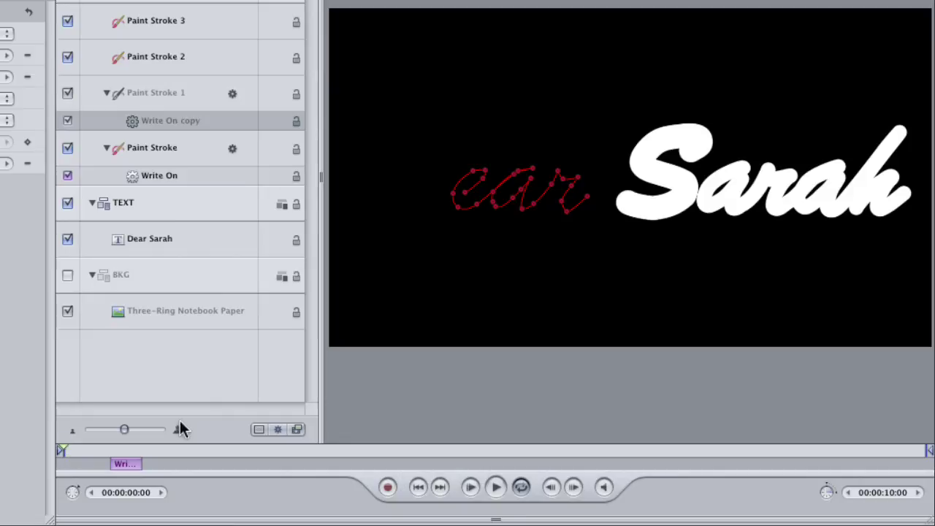
Play back the Dear write-on a few times to check its timing
key(space)
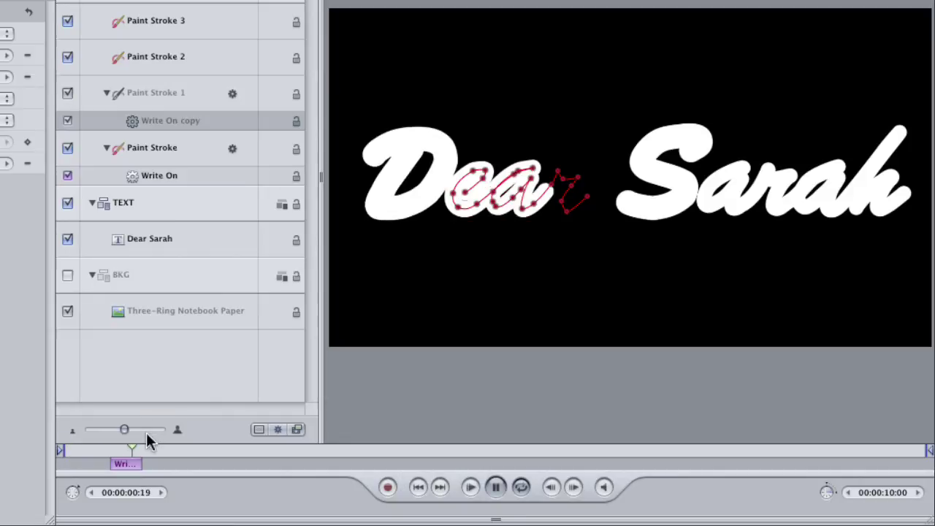
key(space)
mouse_move(103, 457)
mouse_down()
mouse_move(112, 450)
mouse_move(63, 451)
mouse_up()
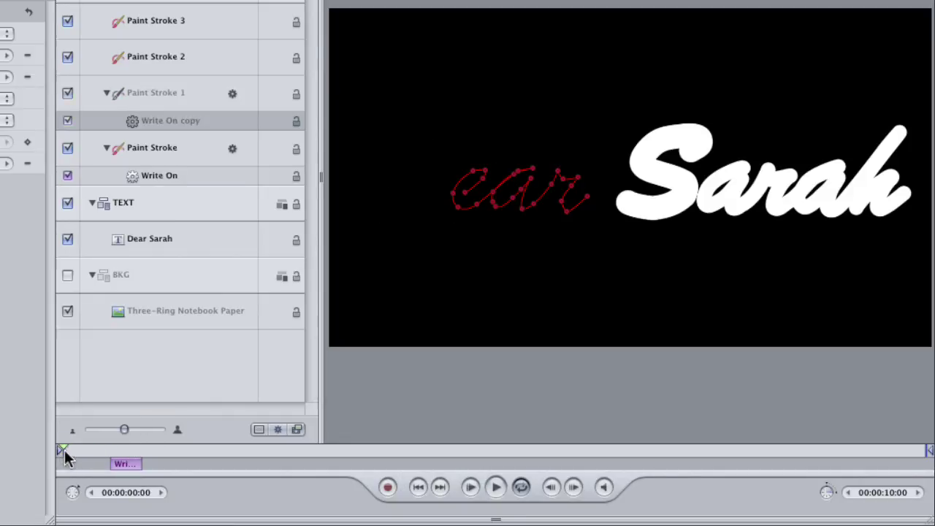
key(space)
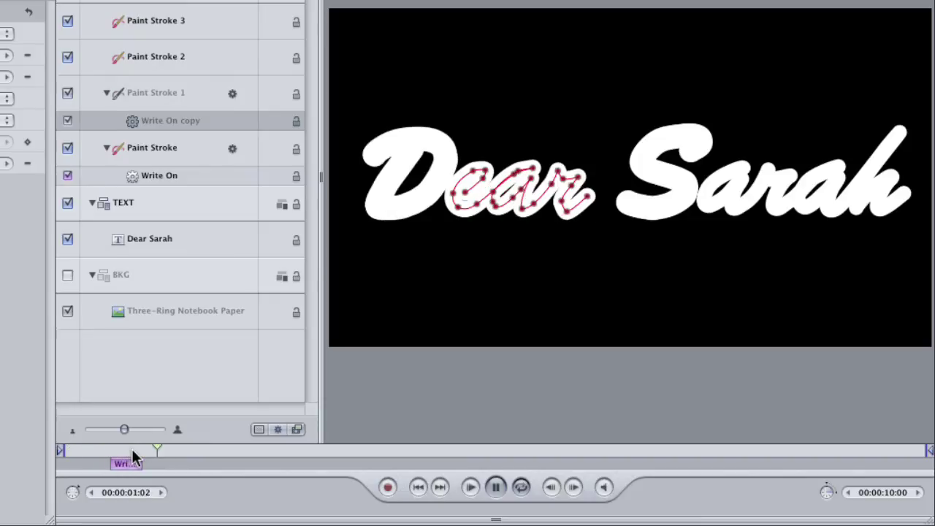
key(space)
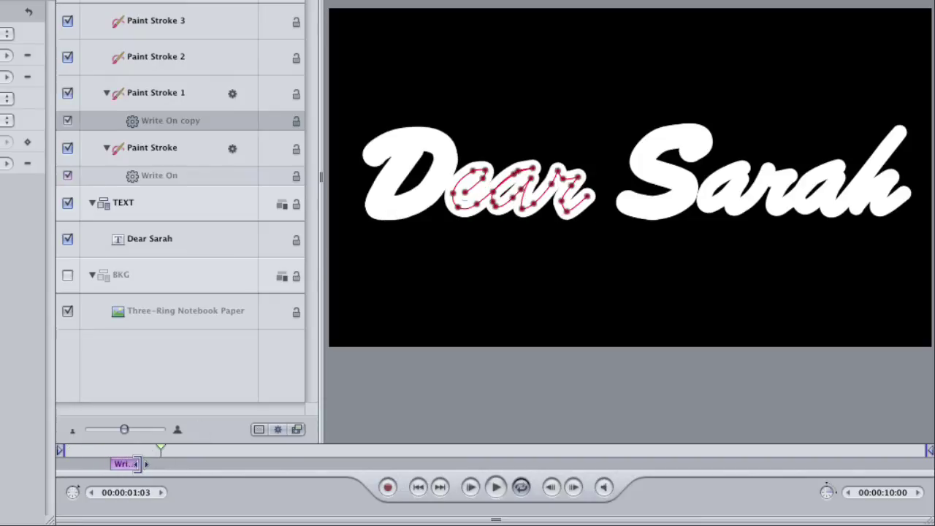
Lengthen the ear Write On copy by 16 frames, then by 3 more
mouse_move(136, 464)
mouse_down()
mouse_move(197, 464)
mouse_move(64, 450)
mouse_up()
key(space)
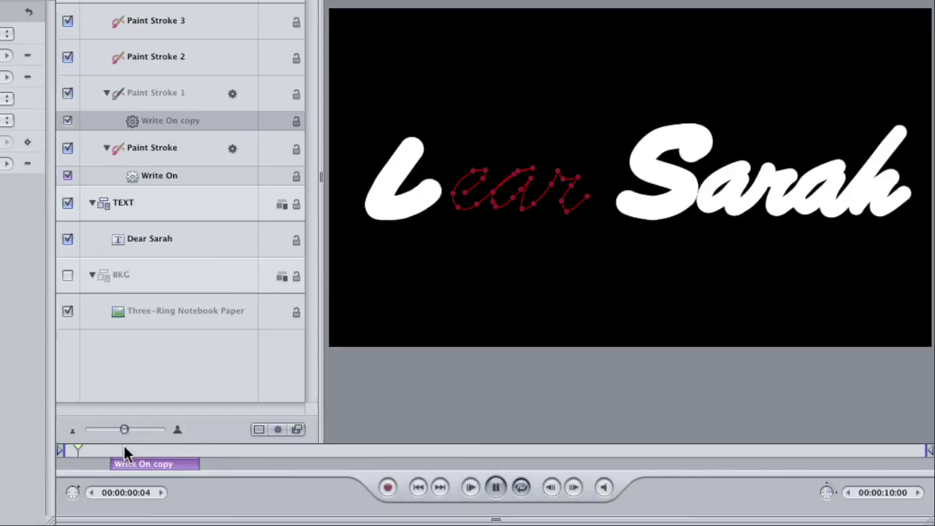
key(space)
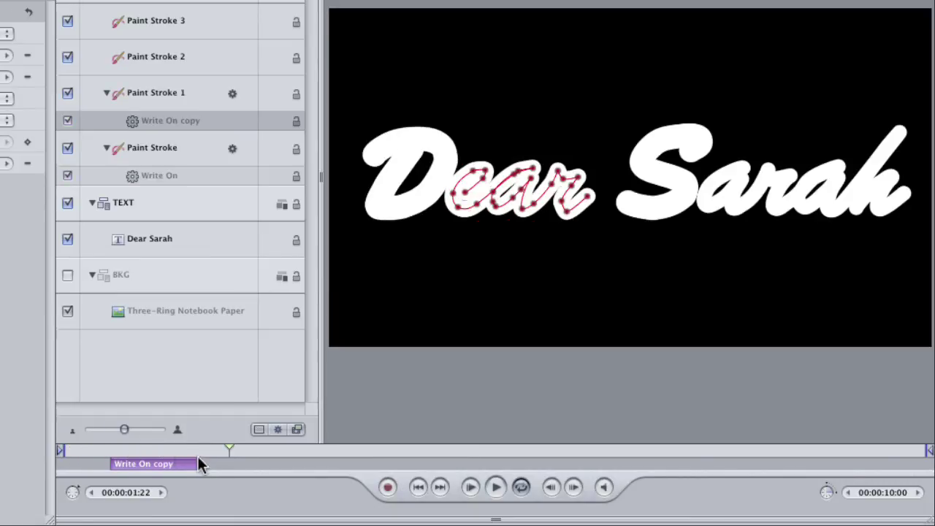
drag(195, 464, 207, 464)
click(135, 451)
Replay the revised write-on and inspect the strokes around 00:00:01:15
drag(133, 451, 27, 467)
key(space)
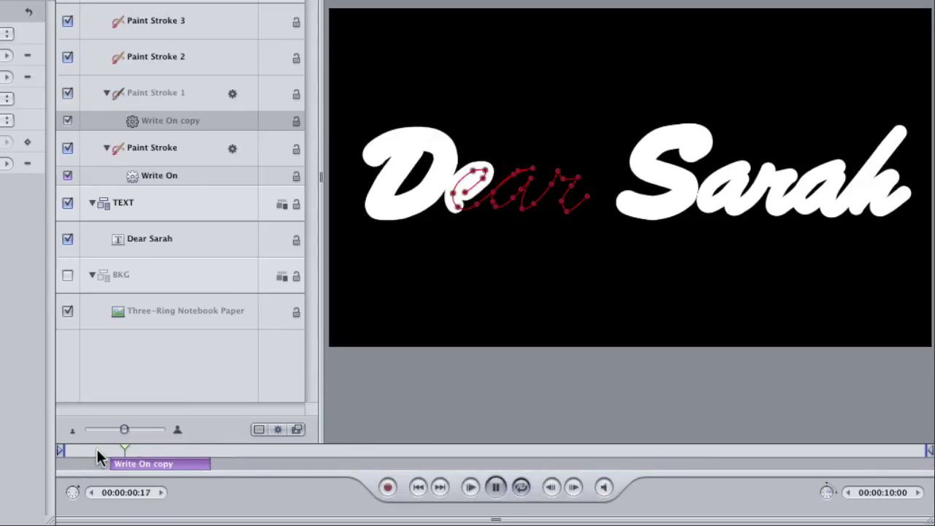
key(space)
mouse_move(197, 447)
mouse_down()
mouse_move(209, 446)
mouse_move(87, 450)
mouse_up()
key(space)
key(space)
Start Paint Stroke 2 at 00:00:01:23 and give it a copy of the Write On behavior for the S
click(233, 447)
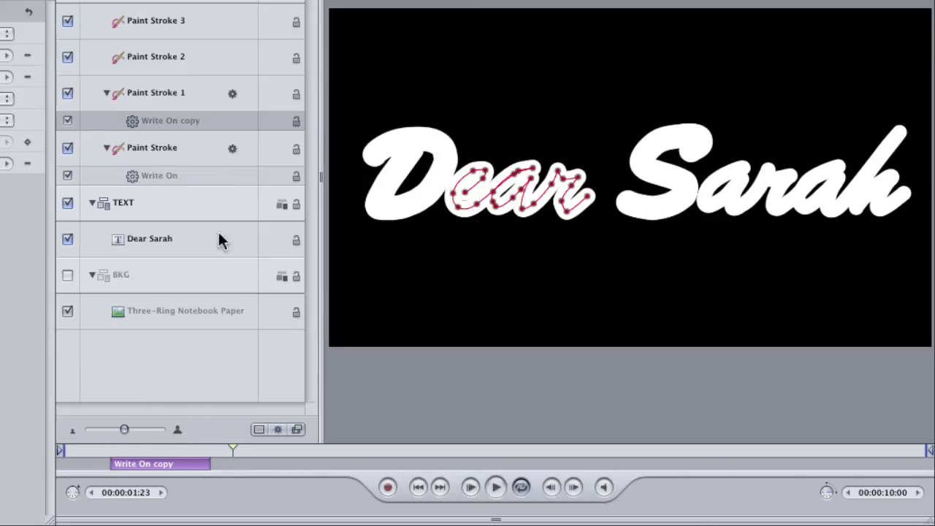
click(182, 70)
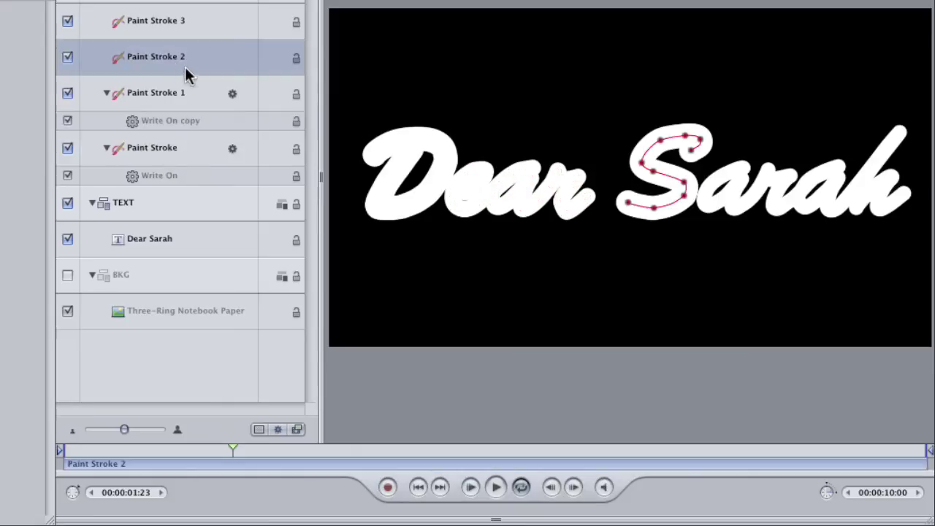
key(i)
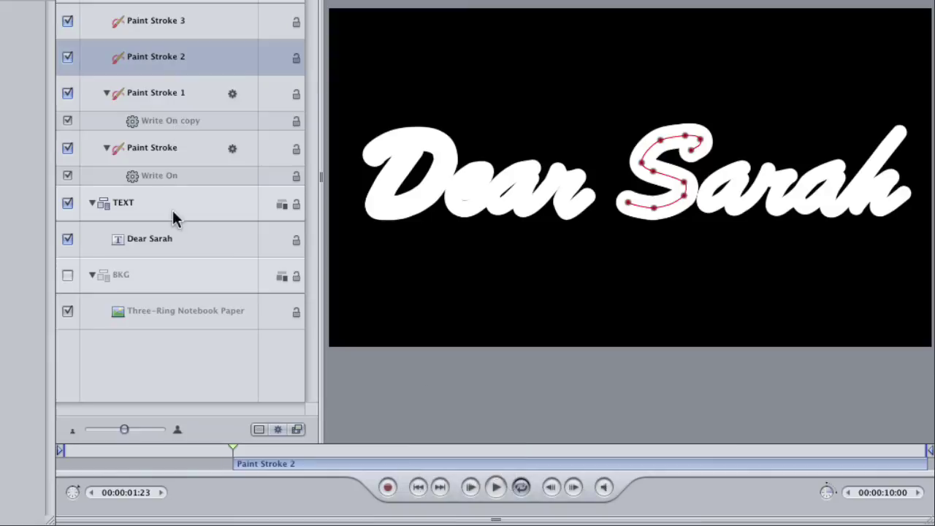
click(137, 176)
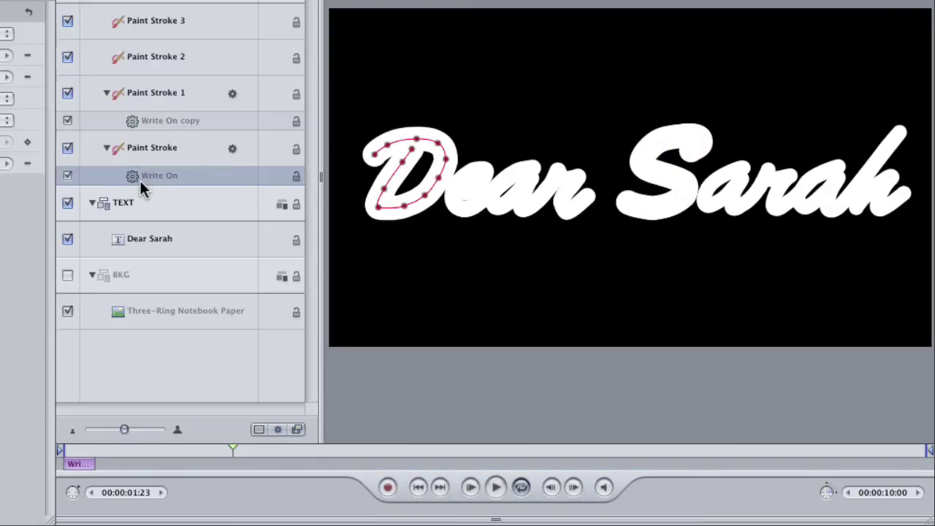
mouse_move(133, 173)
mouse_down()
mouse_move(158, 55)
mouse_move(162, 62)
mouse_up()
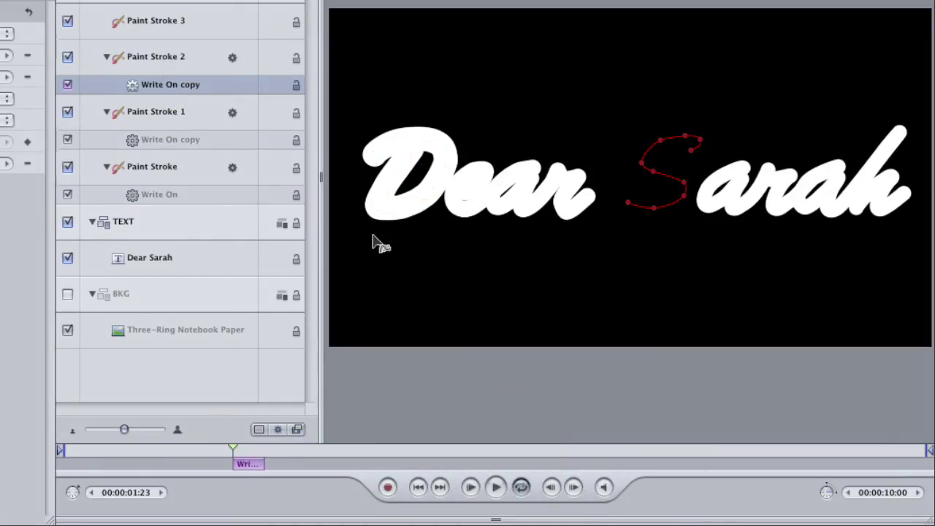
mouse_move(232, 449)
mouse_down()
mouse_move(224, 451)
mouse_move(238, 431)
mouse_move(282, 452)
mouse_move(258, 449)
mouse_move(283, 450)
mouse_up()
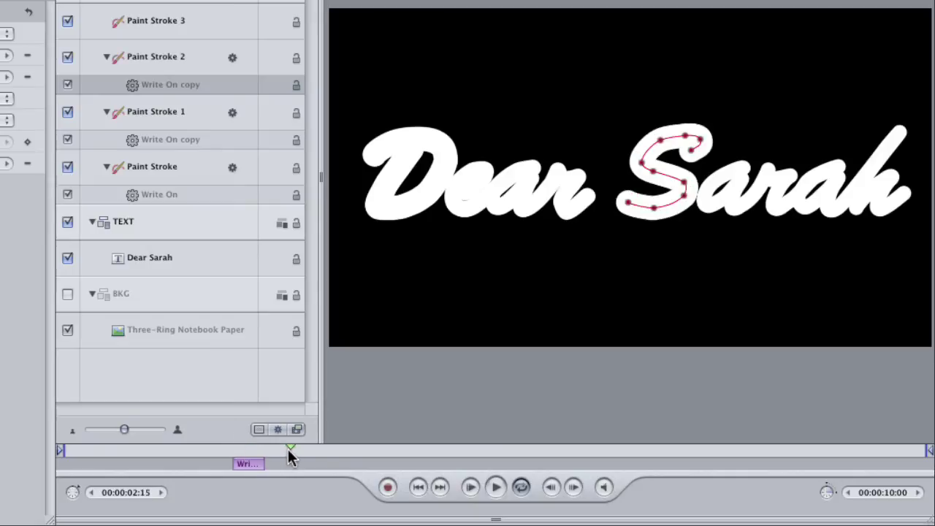
Start Paint Stroke 3 (arah) at the current frame and give it a copy of Paint Stroke 1's Write On behaviour
click(214, 37)
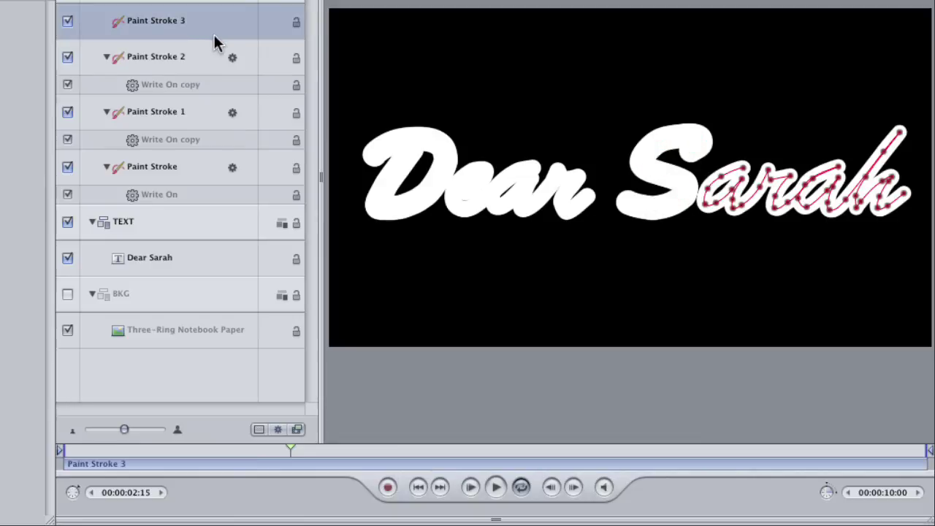
key(i)
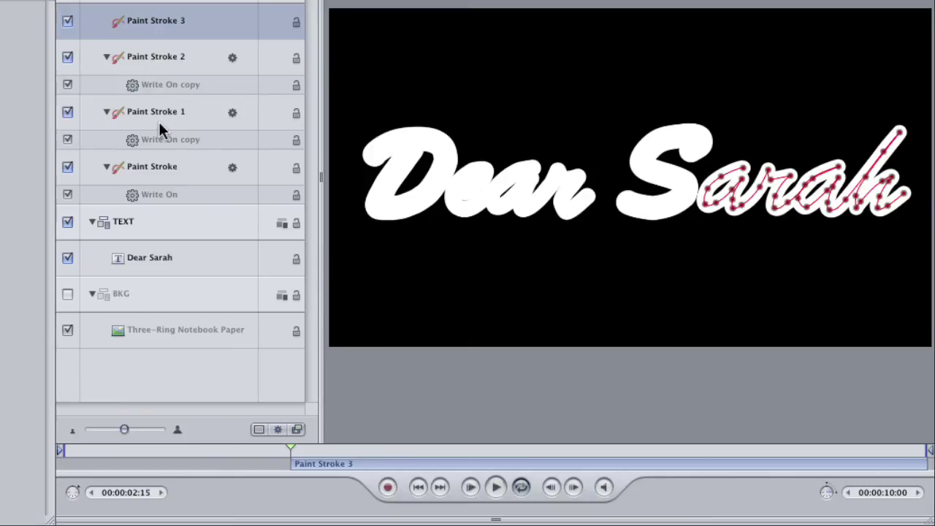
click(136, 147)
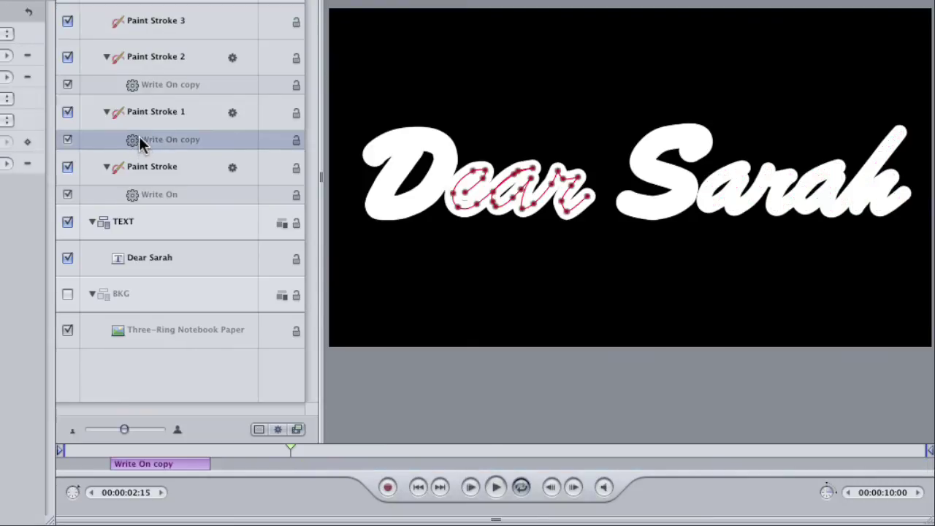
drag(134, 140, 162, 22)
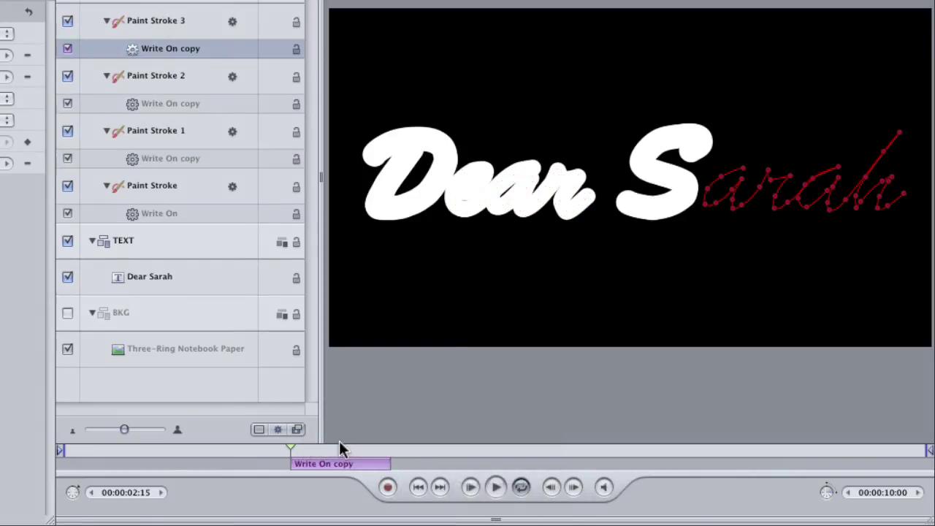
Play back from the start, then lengthen Paint Stroke 3's Write On copy to end at 00:00:04:01
drag(290, 449, 35, 467)
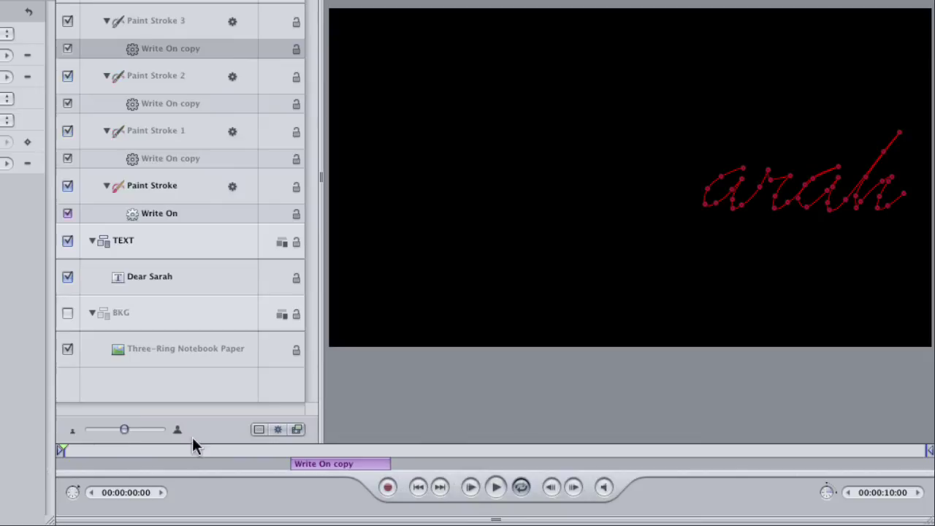
key(space)
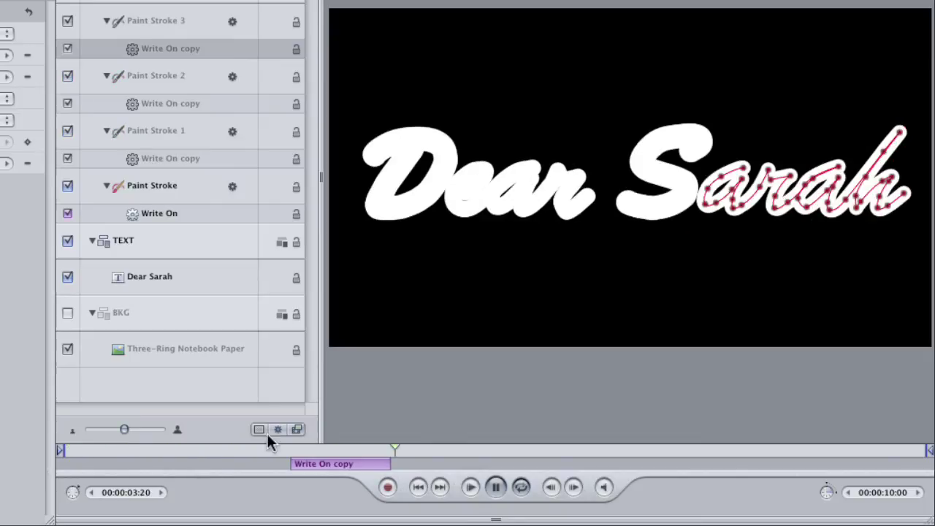
key(space)
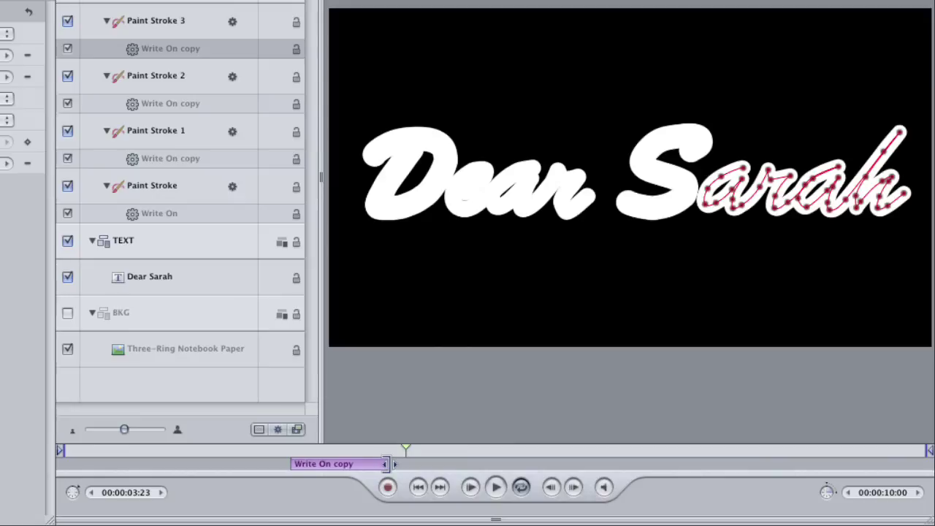
drag(385, 464, 439, 447)
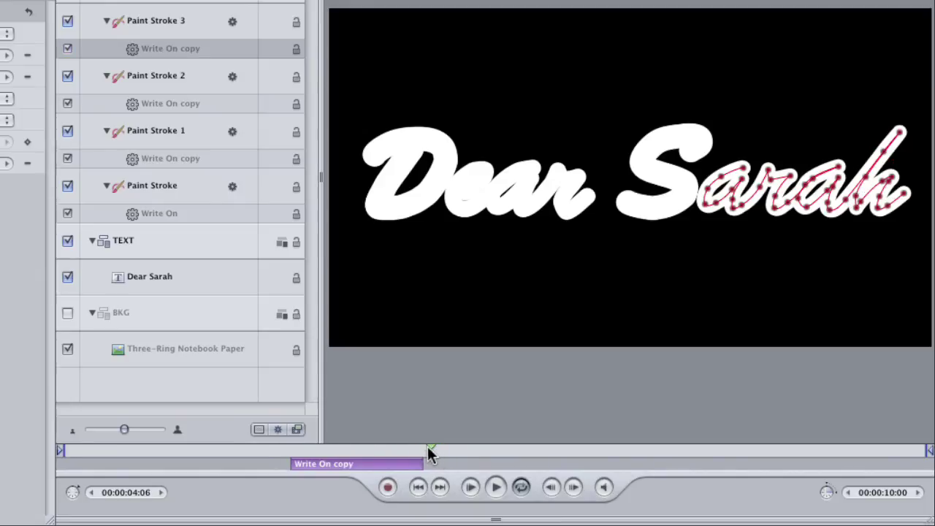
Set the play range out point near the 4-second mark where the lettering ends, then play it back
drag(429, 450, 428, 448)
key(super+alt+o)
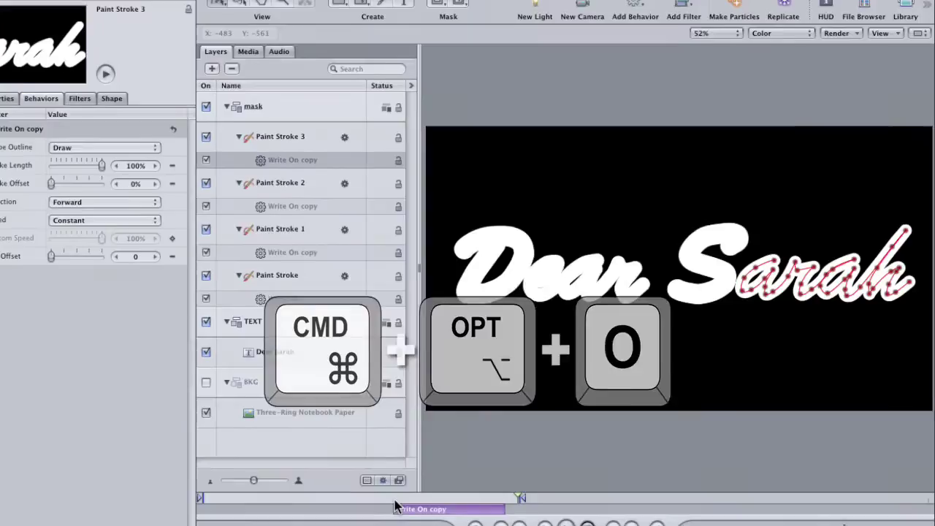
key(space)
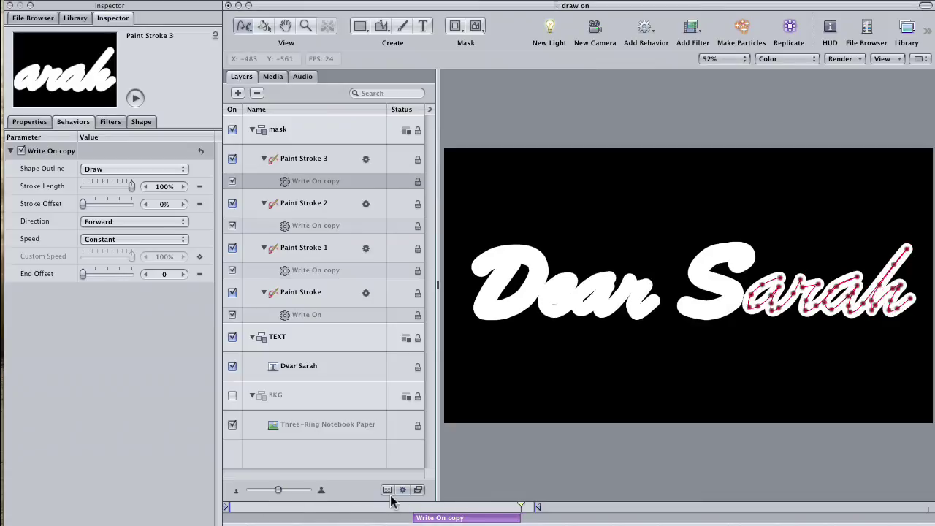
key(space)
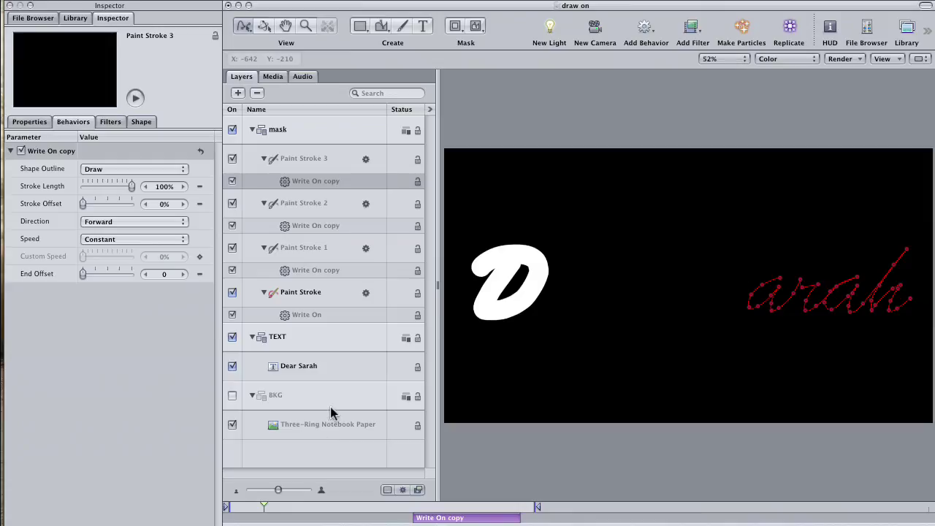
Add an image mask to the TEXT group via Object > Add Image Mask
click(307, 345)
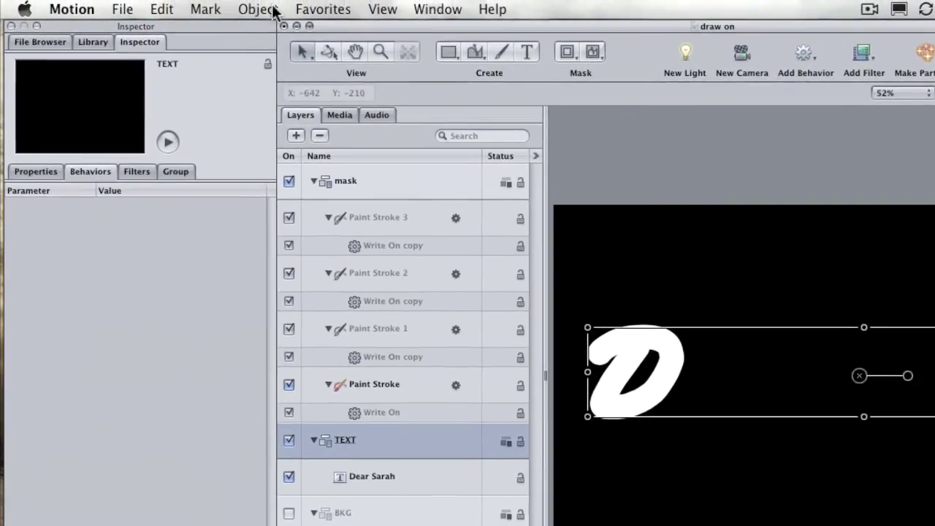
click(207, 0)
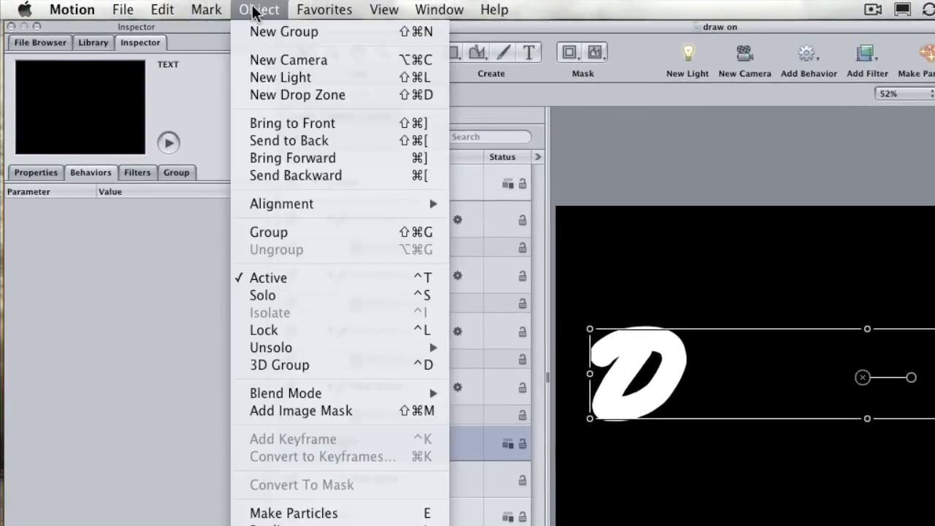
click(301, 409)
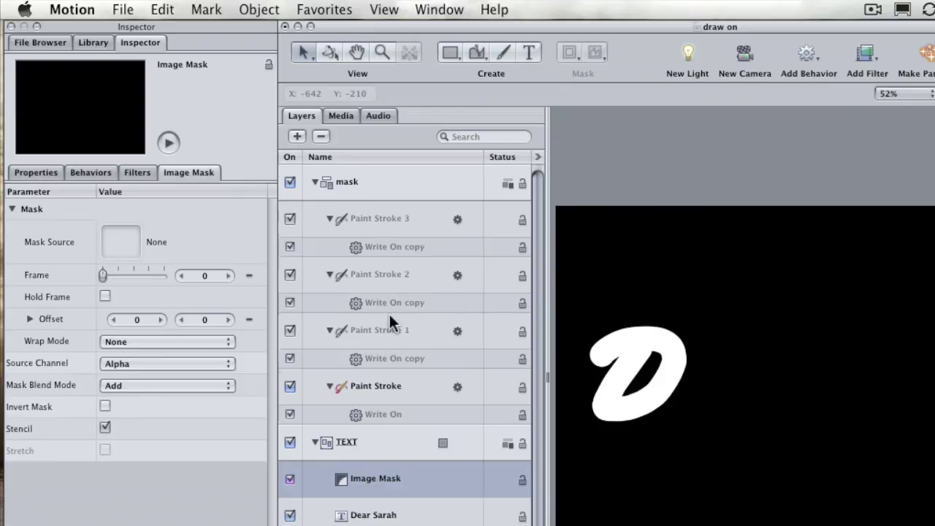
Make the mask group of paint strokes the Image Mask's Mask Source
click(310, 186)
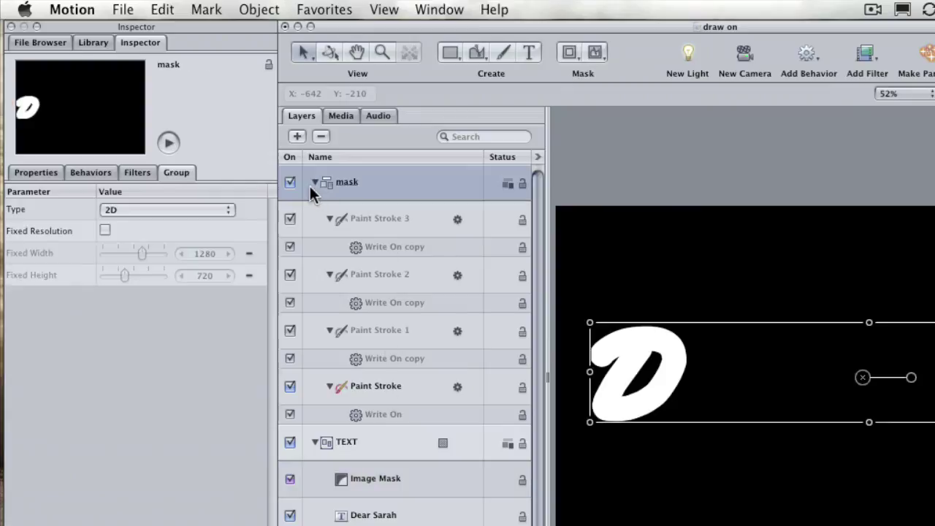
click(313, 181)
click(315, 182)
click(375, 485)
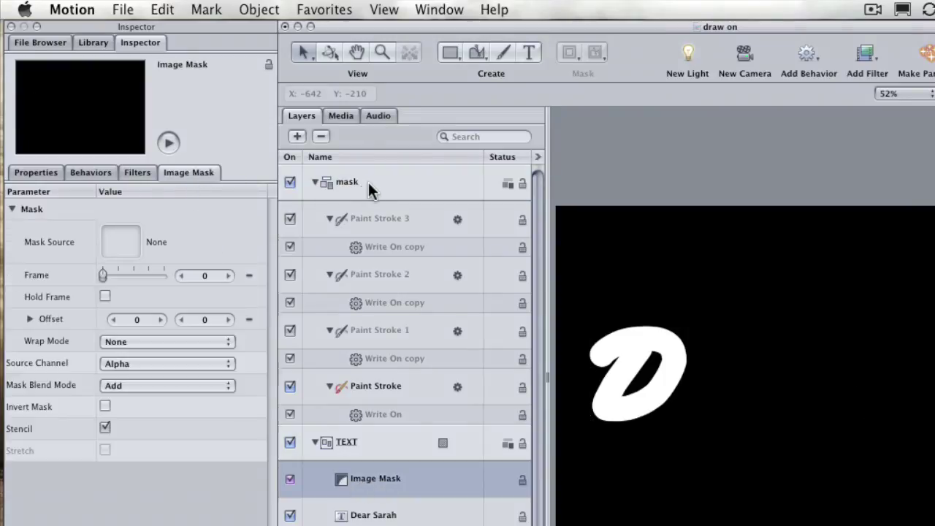
drag(218, 206, 126, 242)
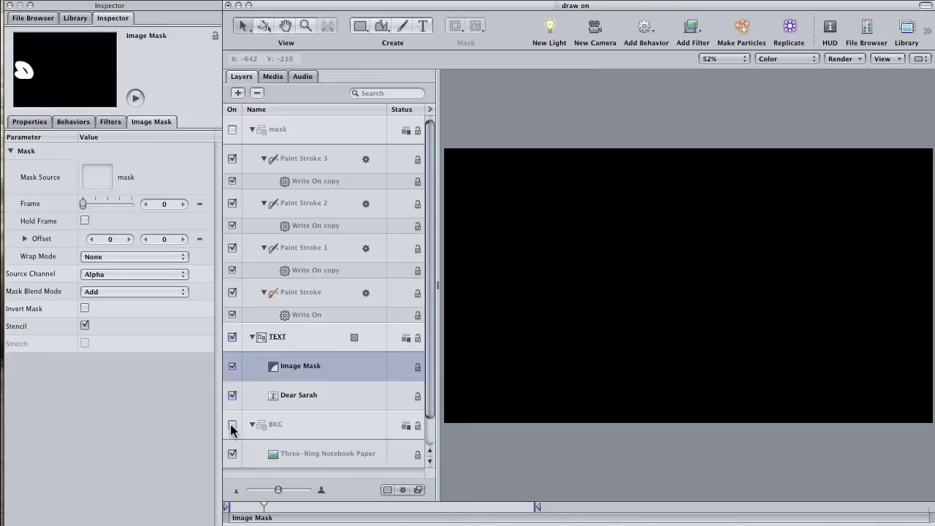
Turn on the BKG notebook paper background and play the Dear Sarah write-on from the start
click(232, 424)
drag(265, 507, 227, 507)
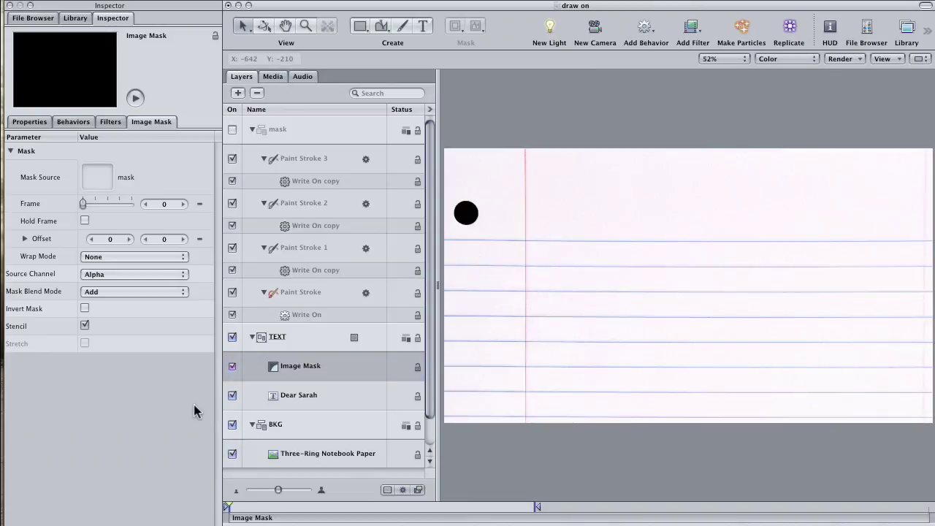
key(space)
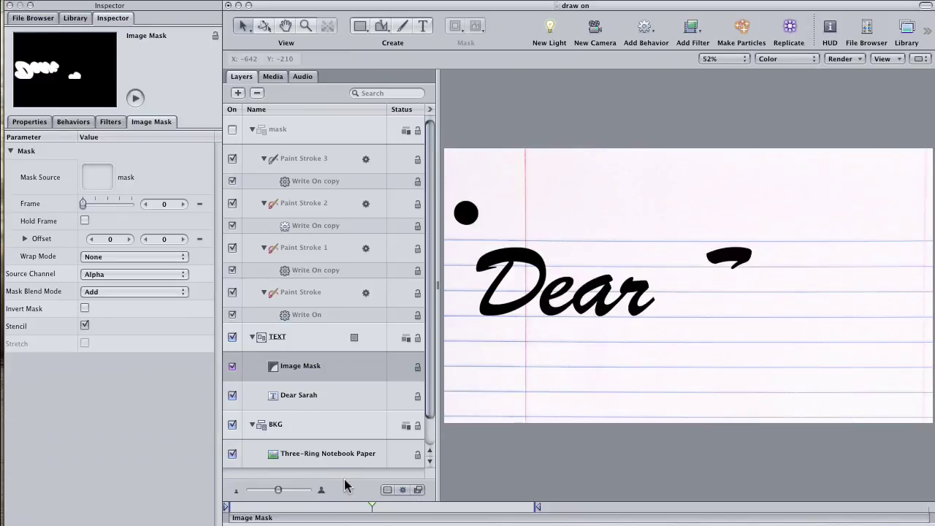
drag(307, 506, 231, 507)
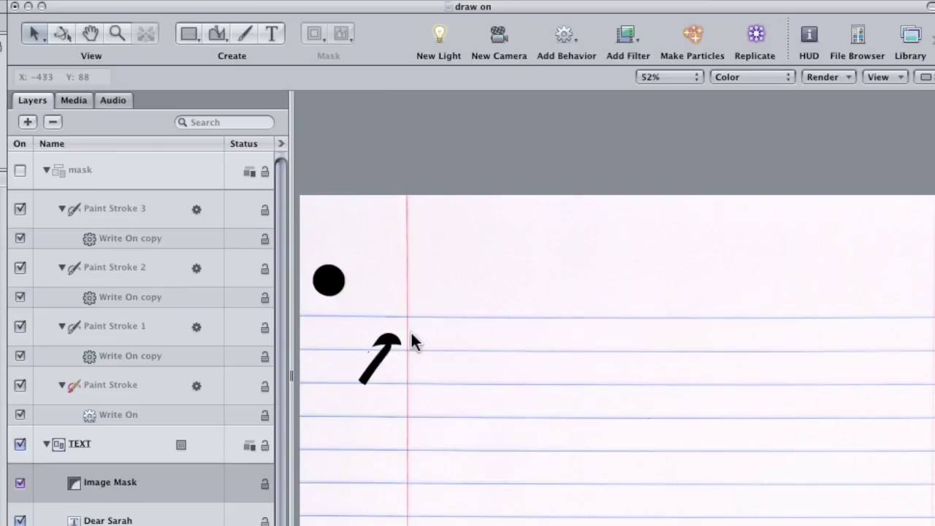
Edit the first paint stroke's control points, moving the first to -11, 35 to cover the D, and check playback
click(129, 386)
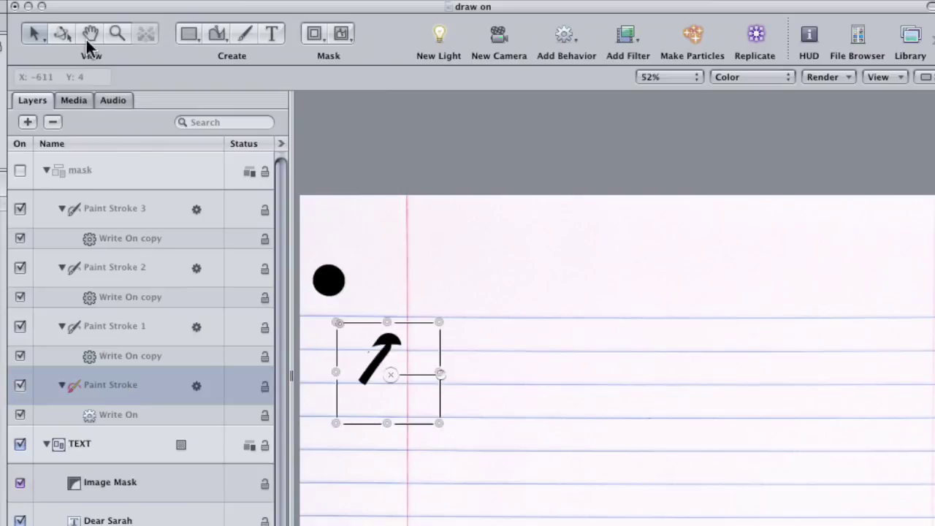
click(40, 35)
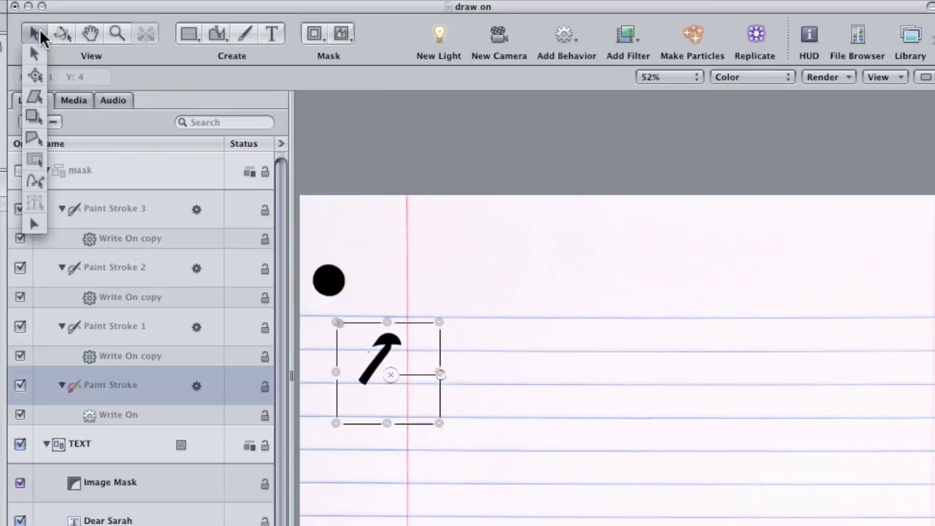
click(38, 181)
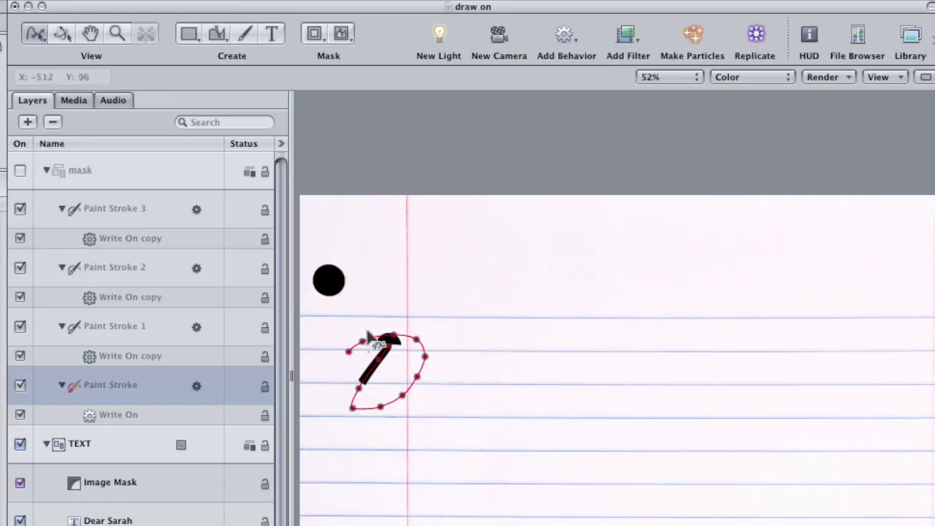
mouse_move(380, 371)
mouse_down()
mouse_move(364, 379)
mouse_move(384, 360)
mouse_up()
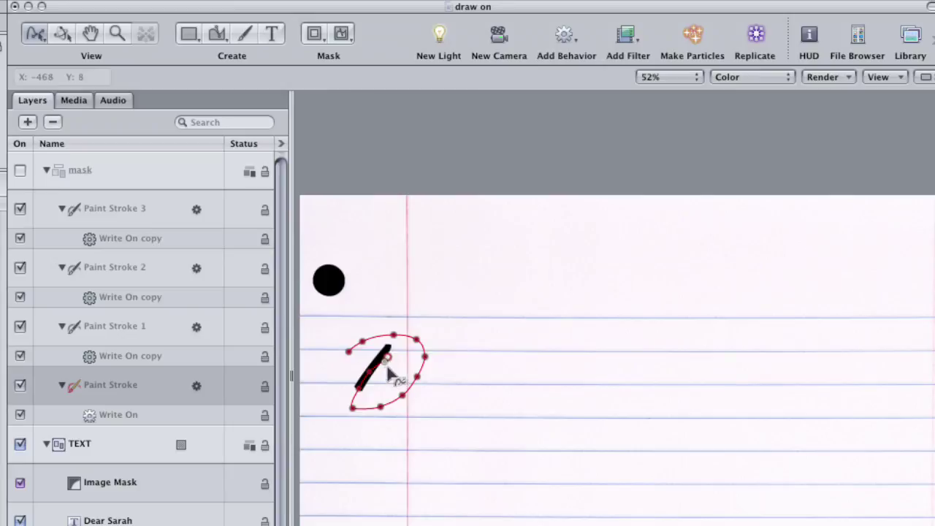
key(space)
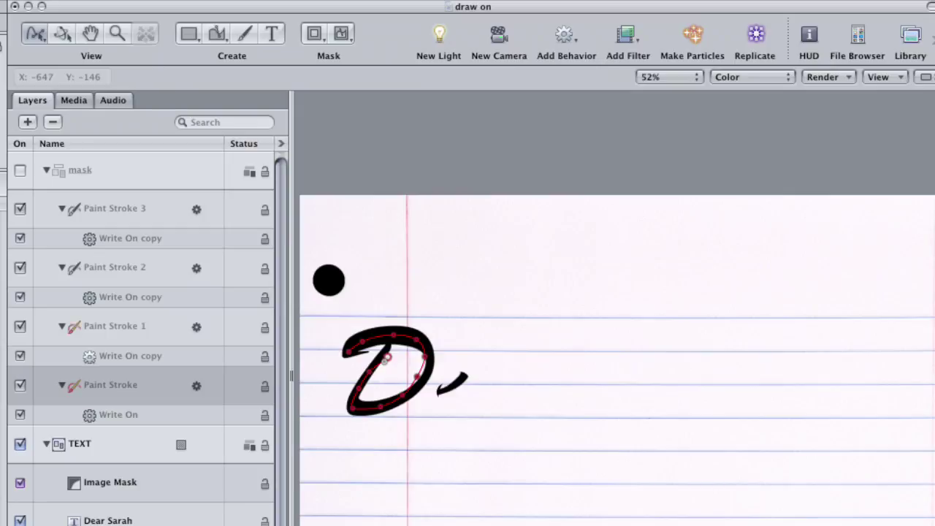
click(132, 336)
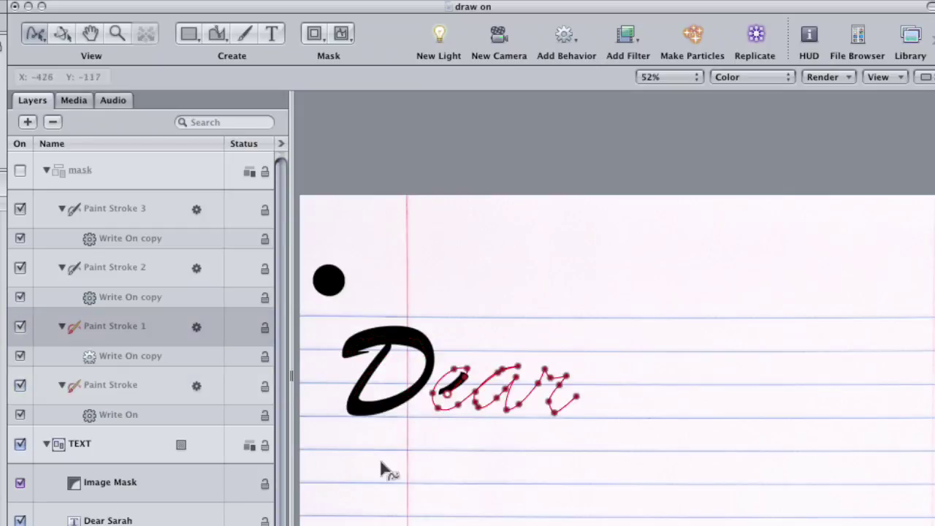